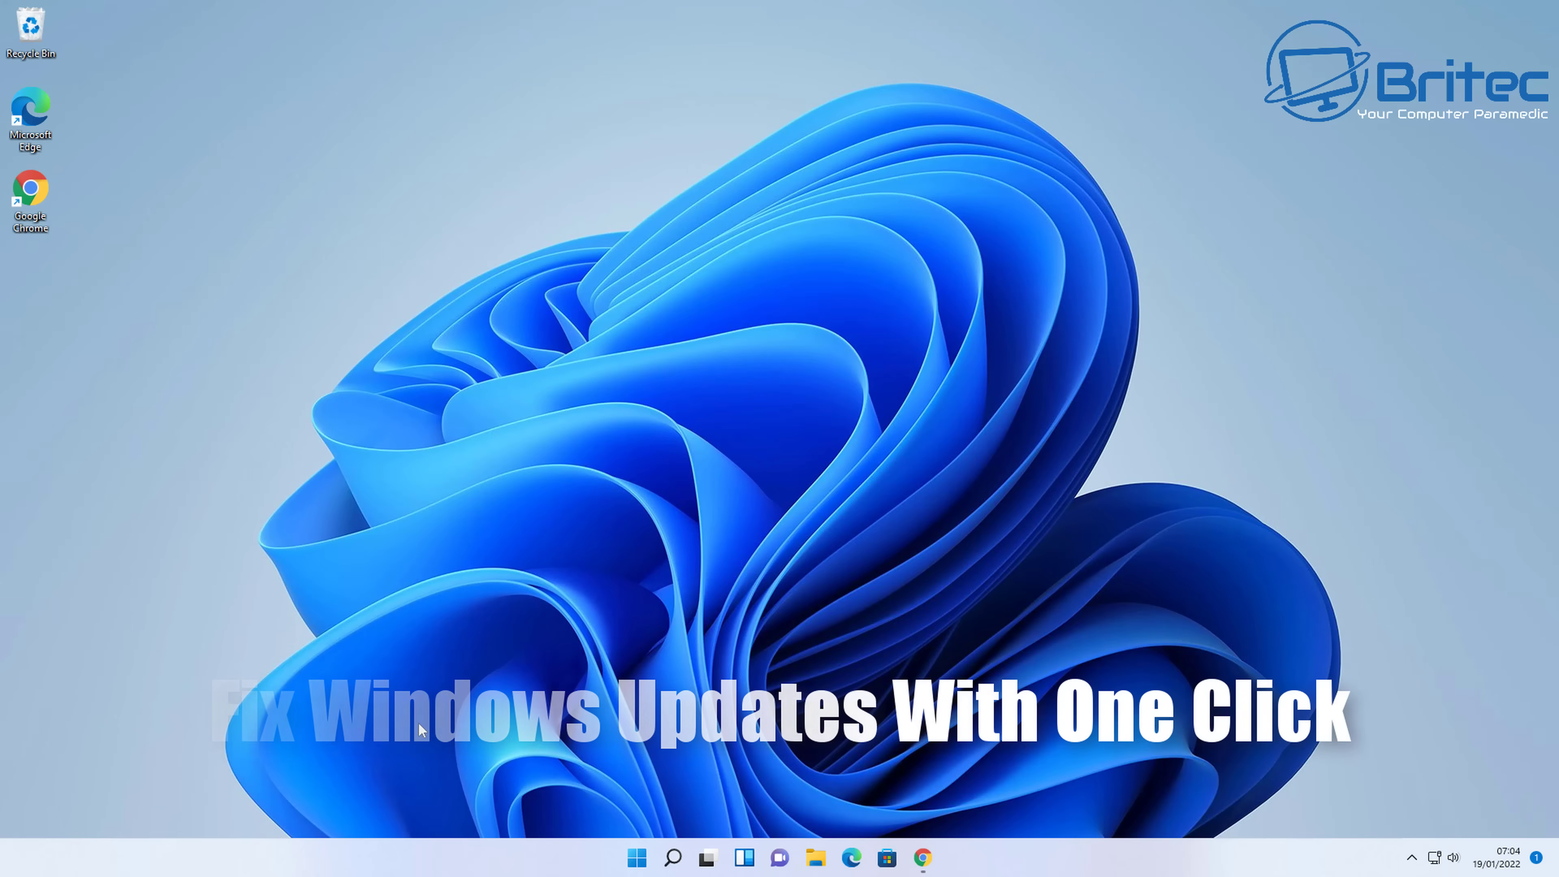
Look at the Windows Update page in Settings, then close Settings.
left_click(627, 866)
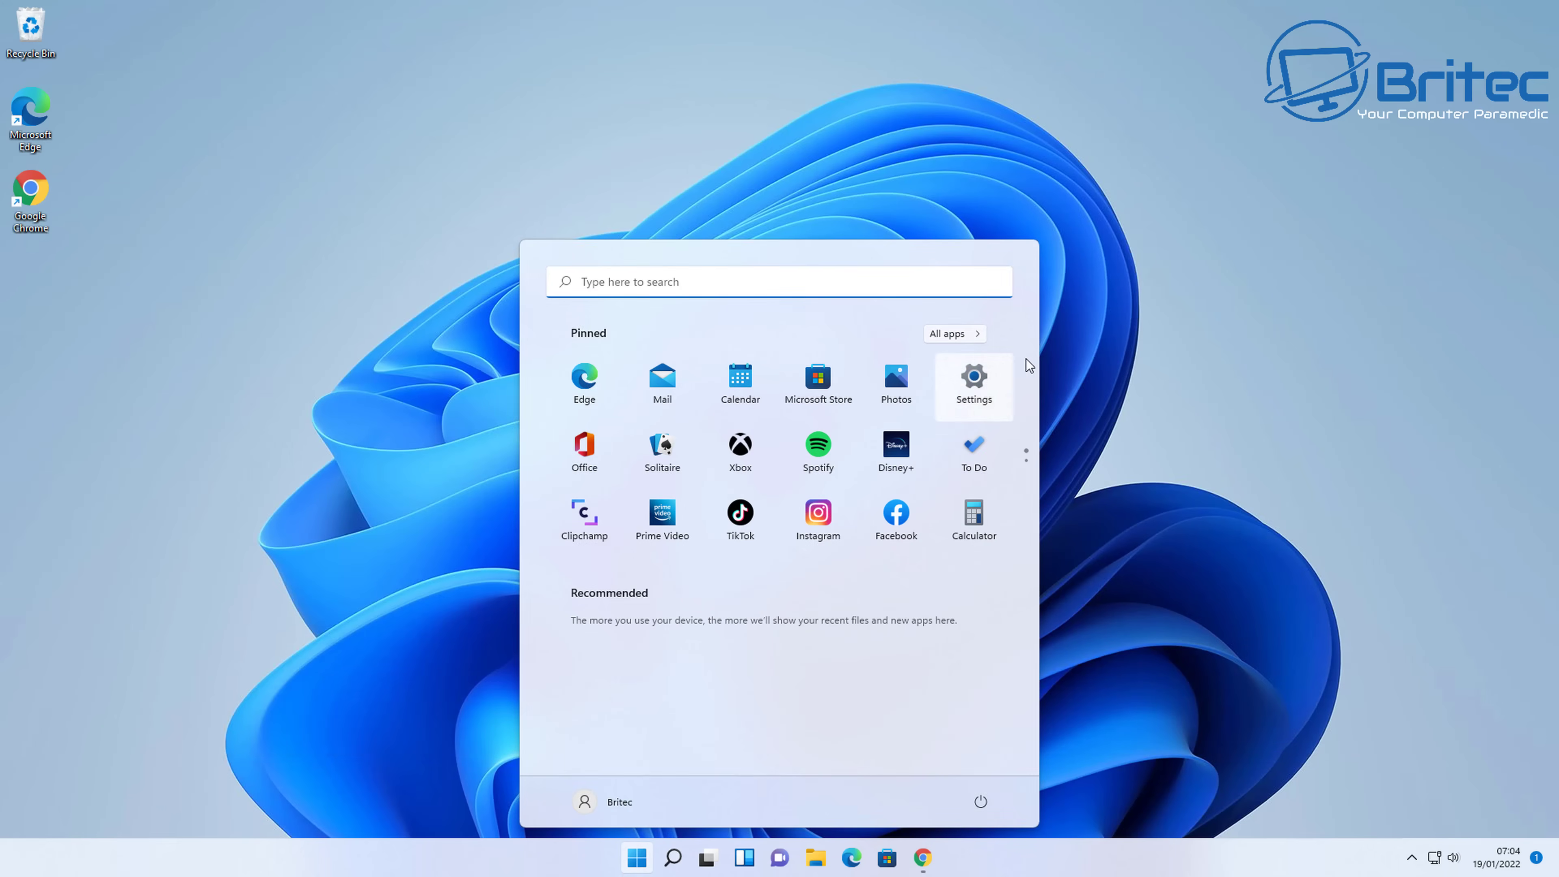
left_click(969, 383)
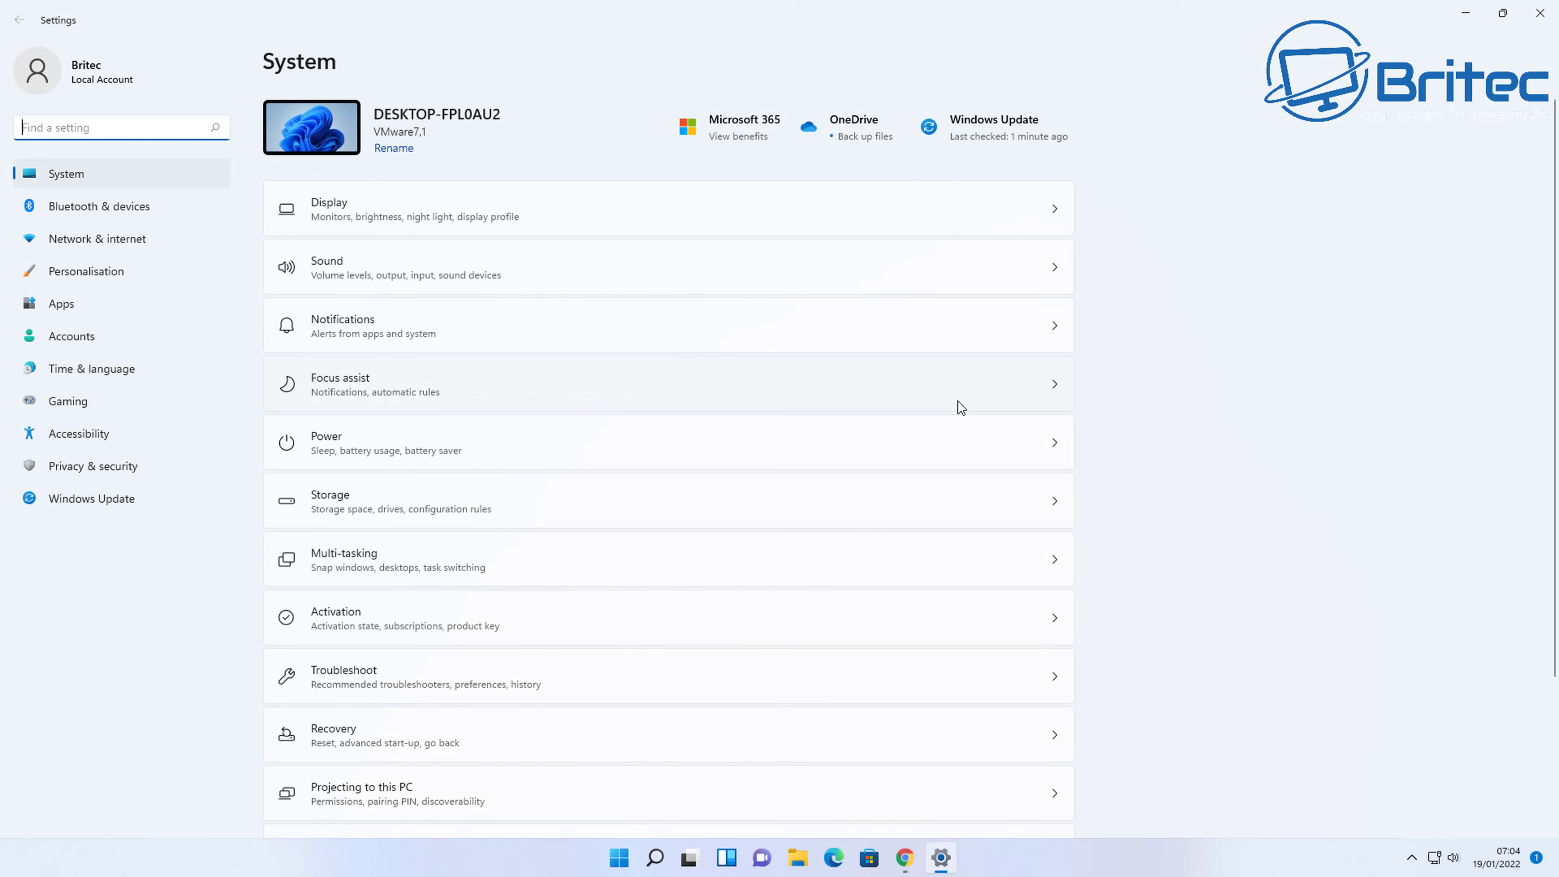
left_click(143, 509)
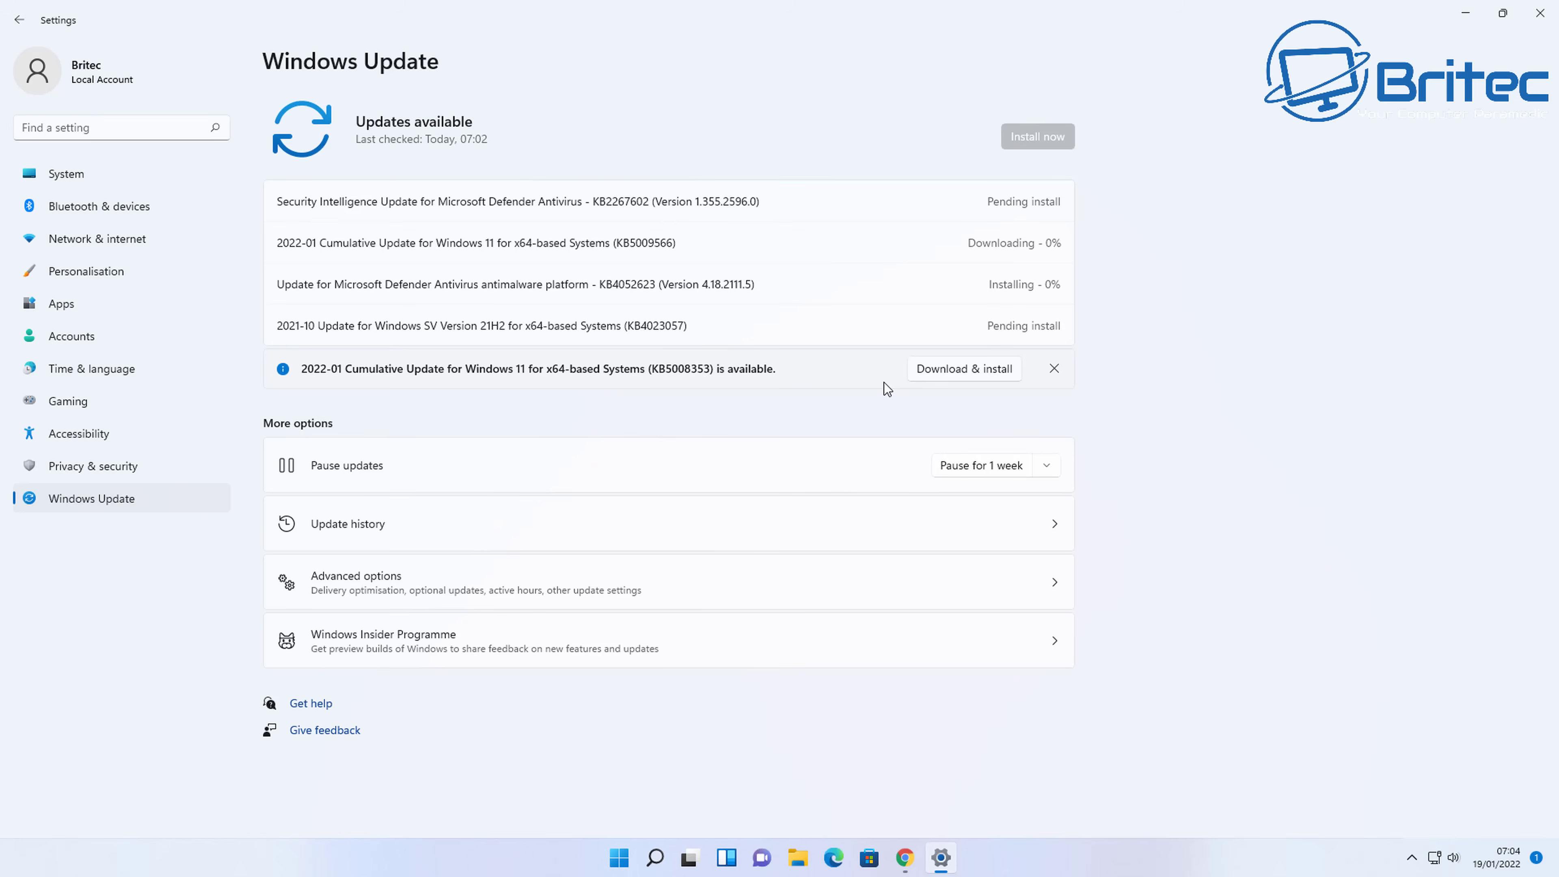
left_click(1537, 10)
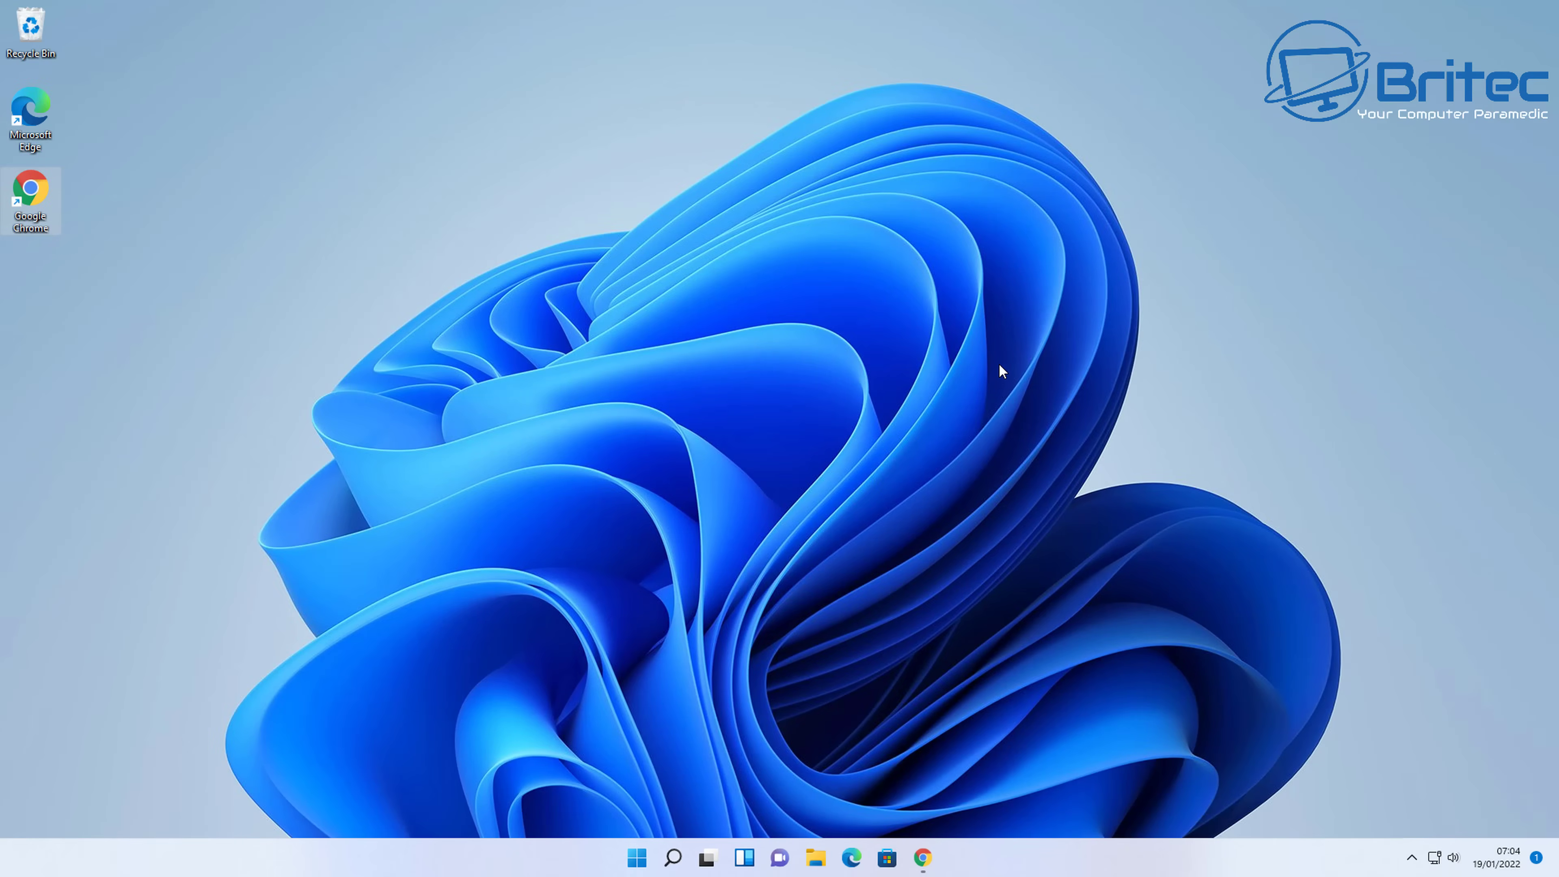
Back in Chrome on wureset.com, open the project's GitHub wiki from the footer in a new tab.
left_click(923, 858)
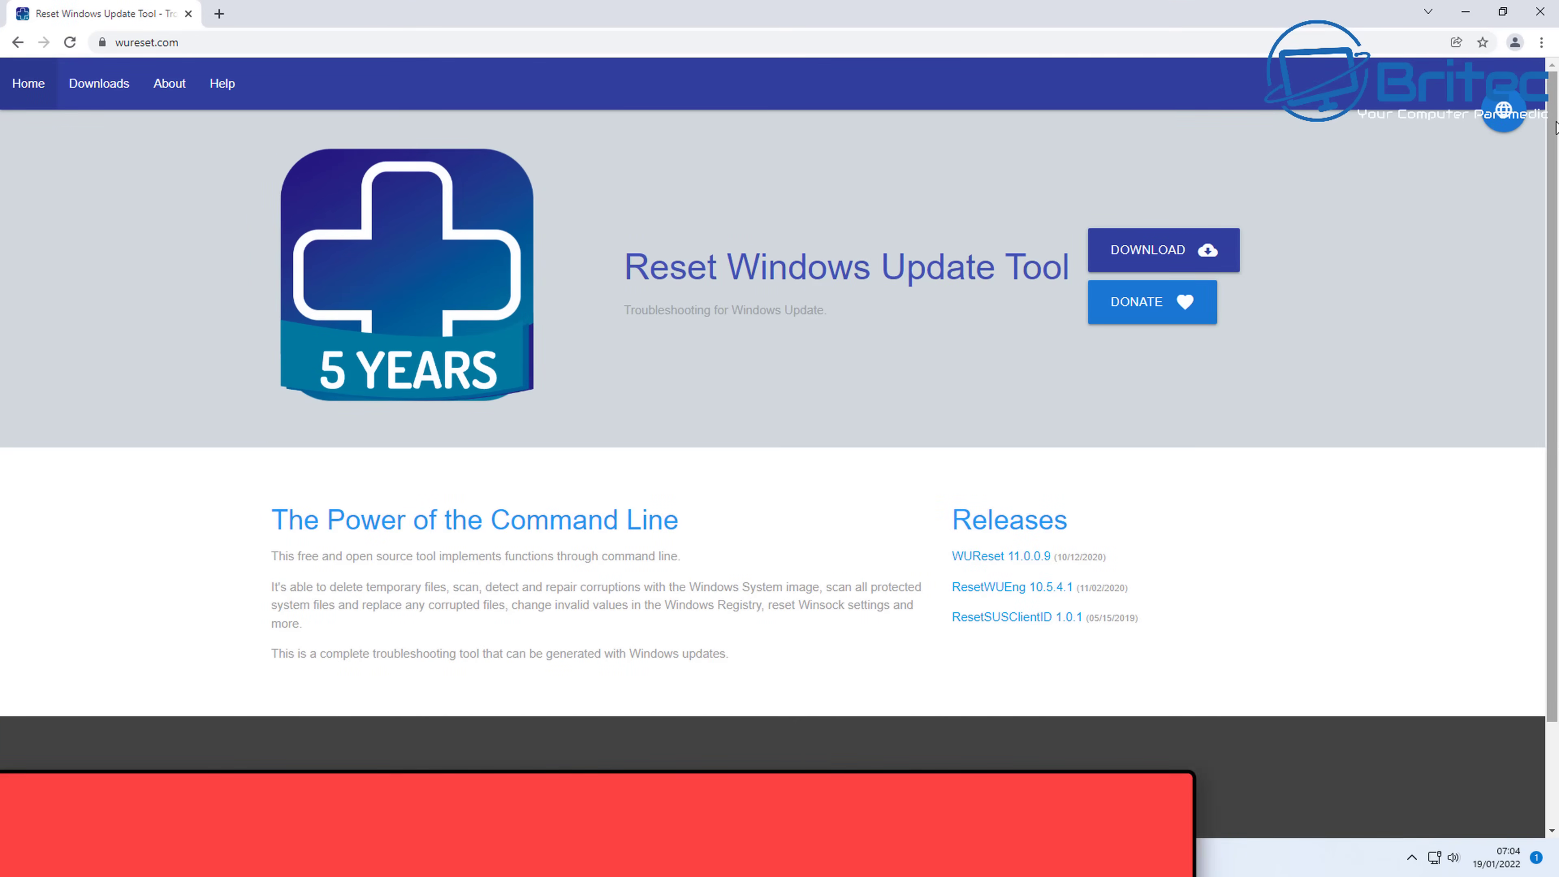
left_click_drag(1556, 126, 1553, 155)
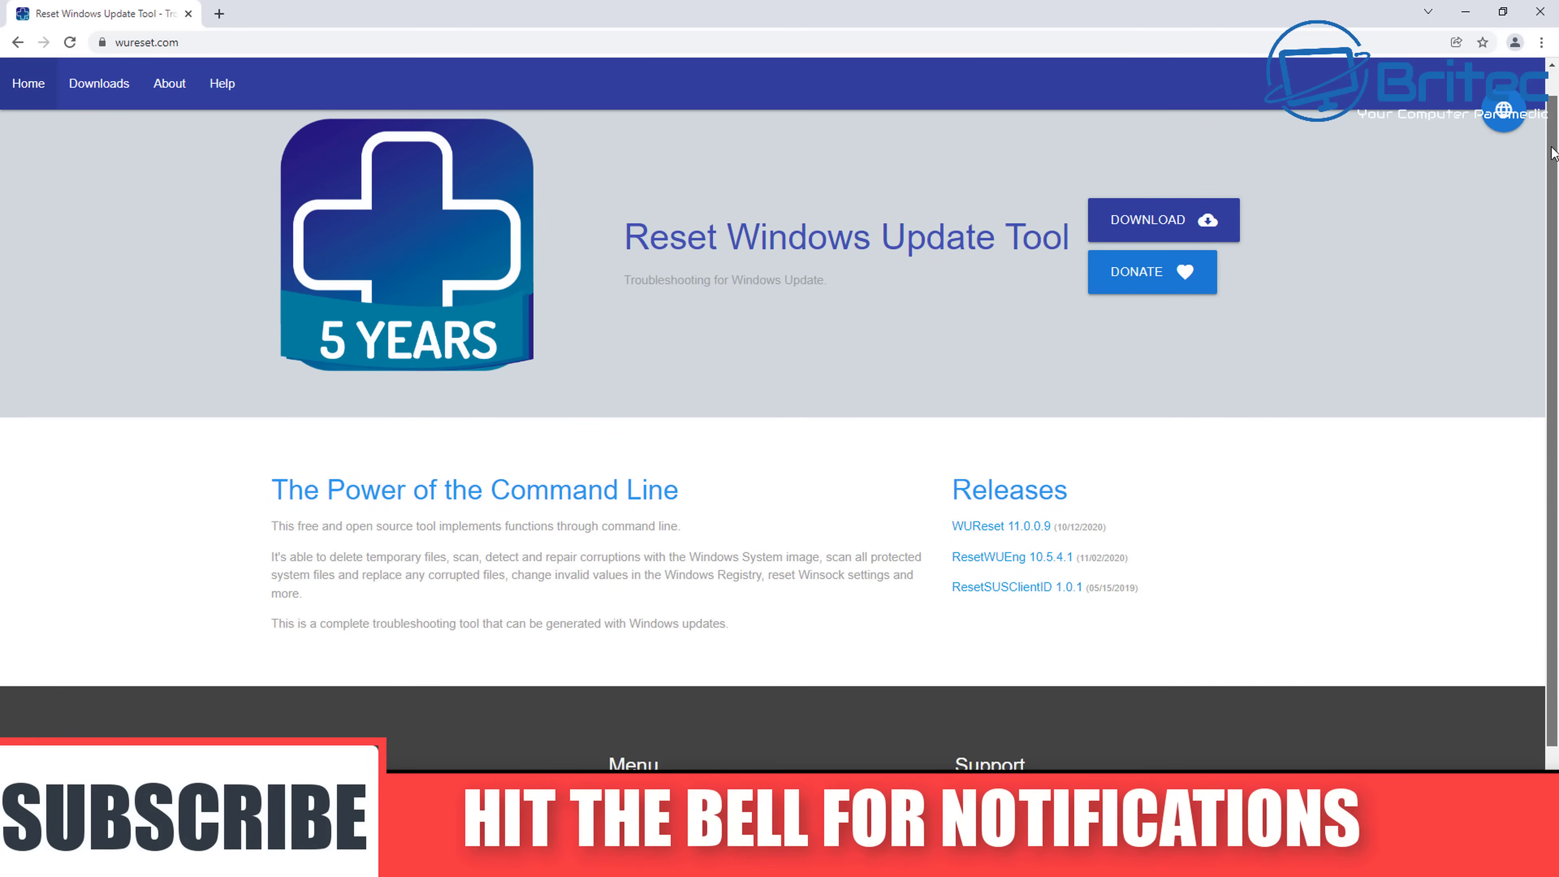
scroll(1547, 177, "down", 1)
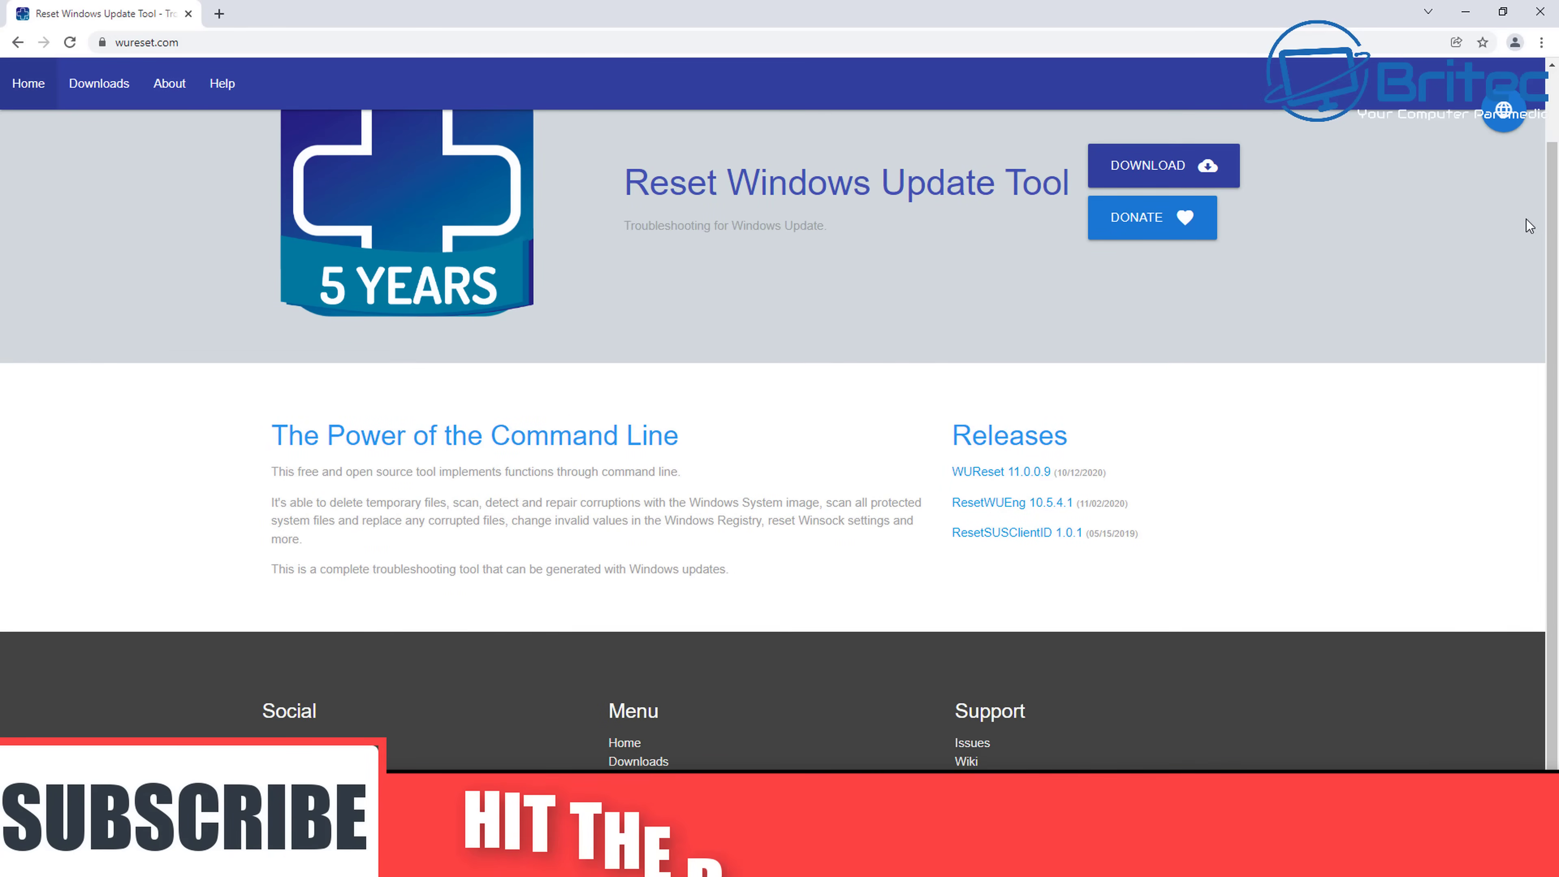
left_click(966, 763)
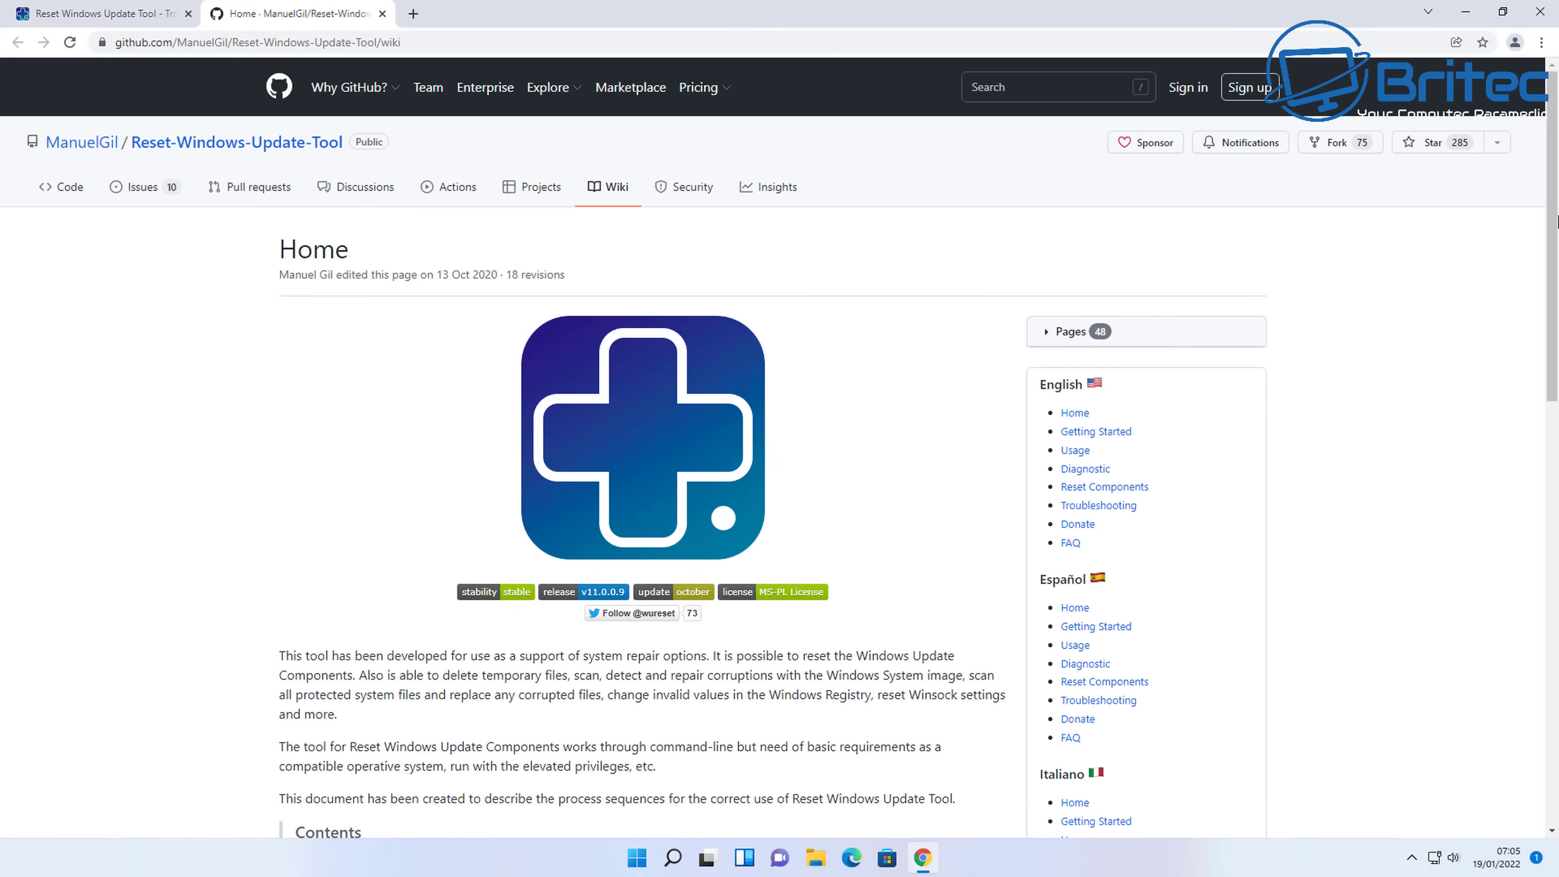
mouse_move(83, 153)
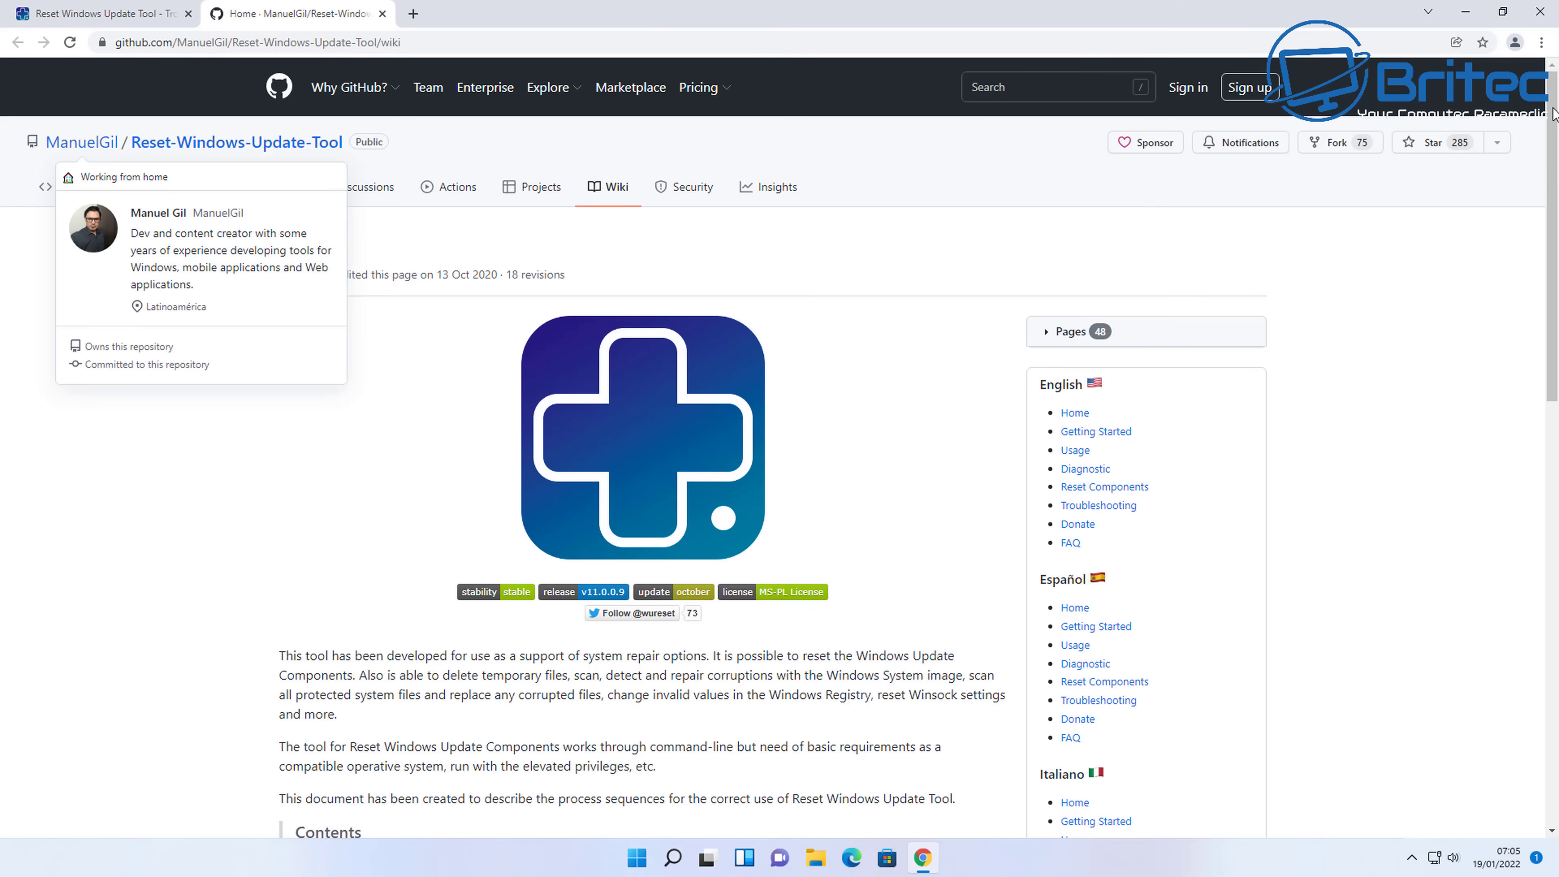
scroll(1550, 142, "down", 1)
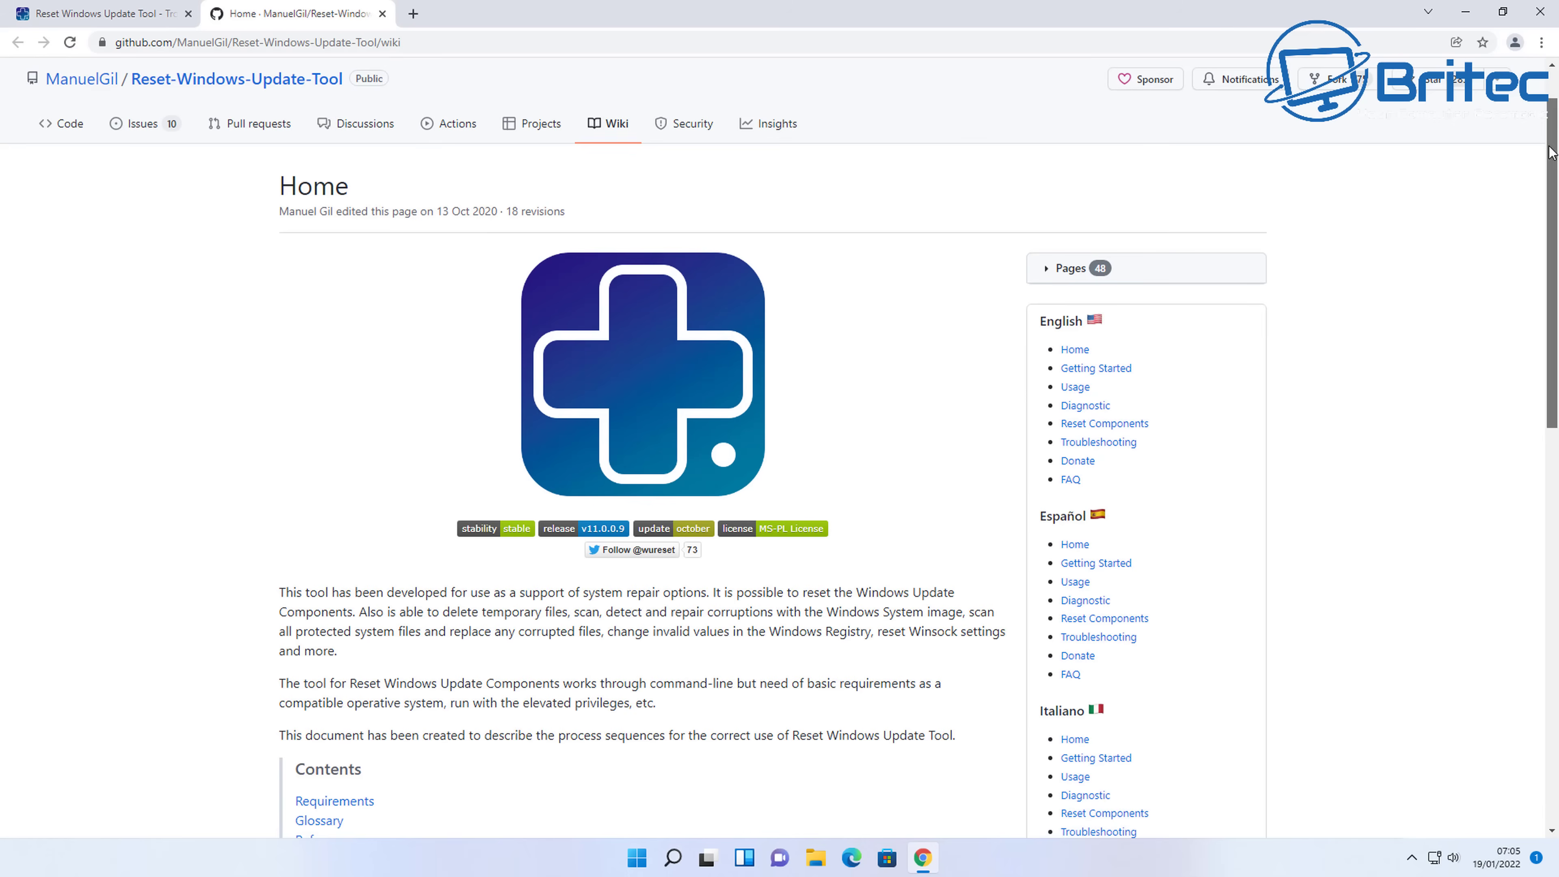
scroll(1551, 155, "down", 1)
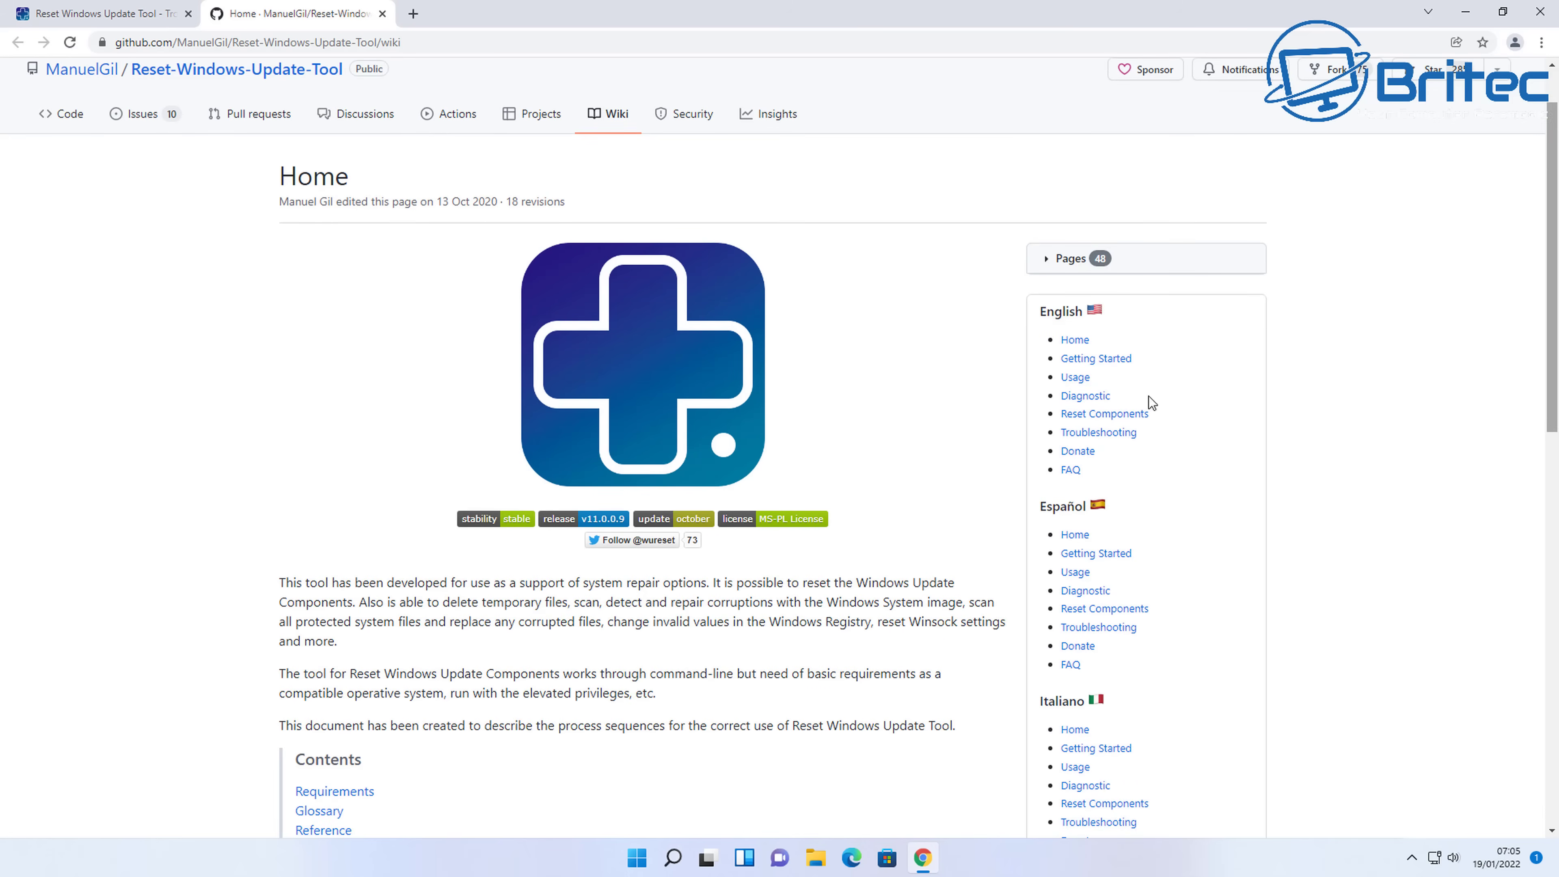
Download the recommended 64-bit installer wureset11009_setup_winx64.exe and run it with administrator approval.
left_click(92, 13)
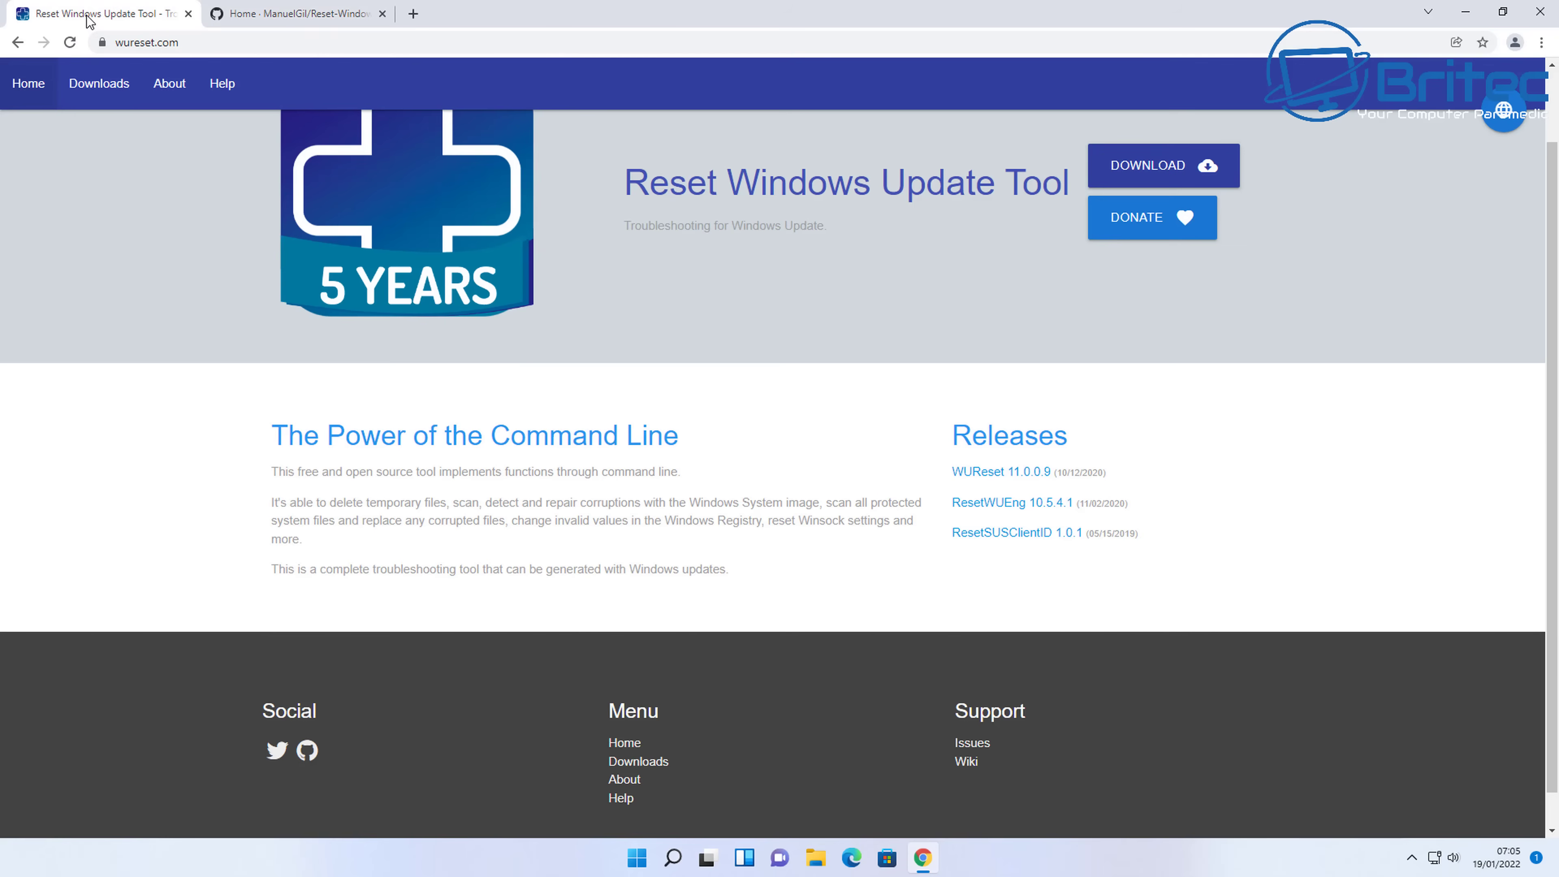
left_click(1193, 177)
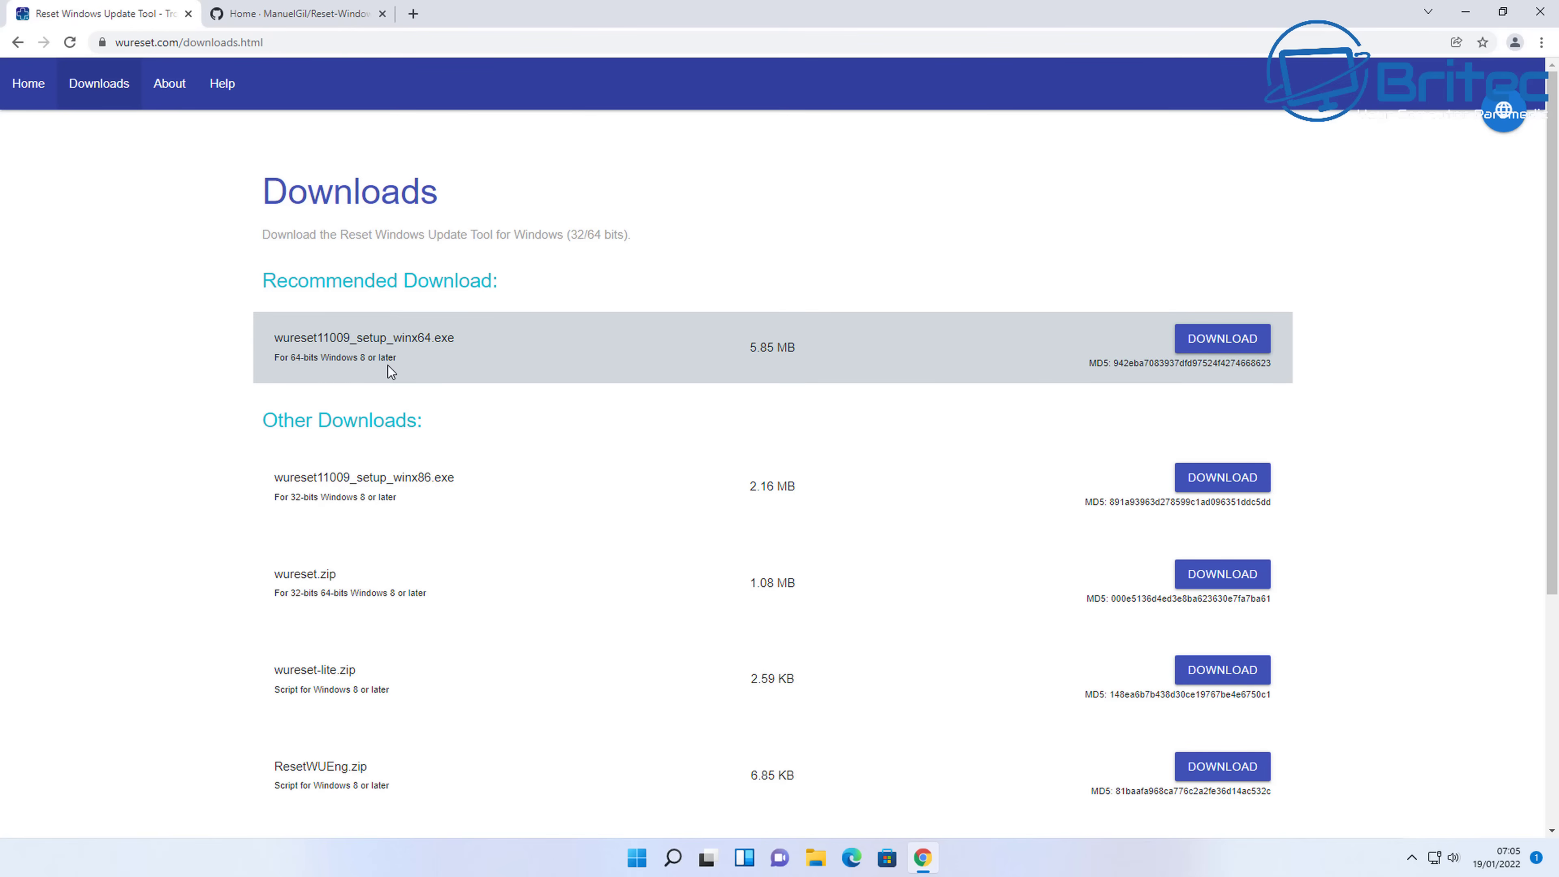
left_click(1243, 341)
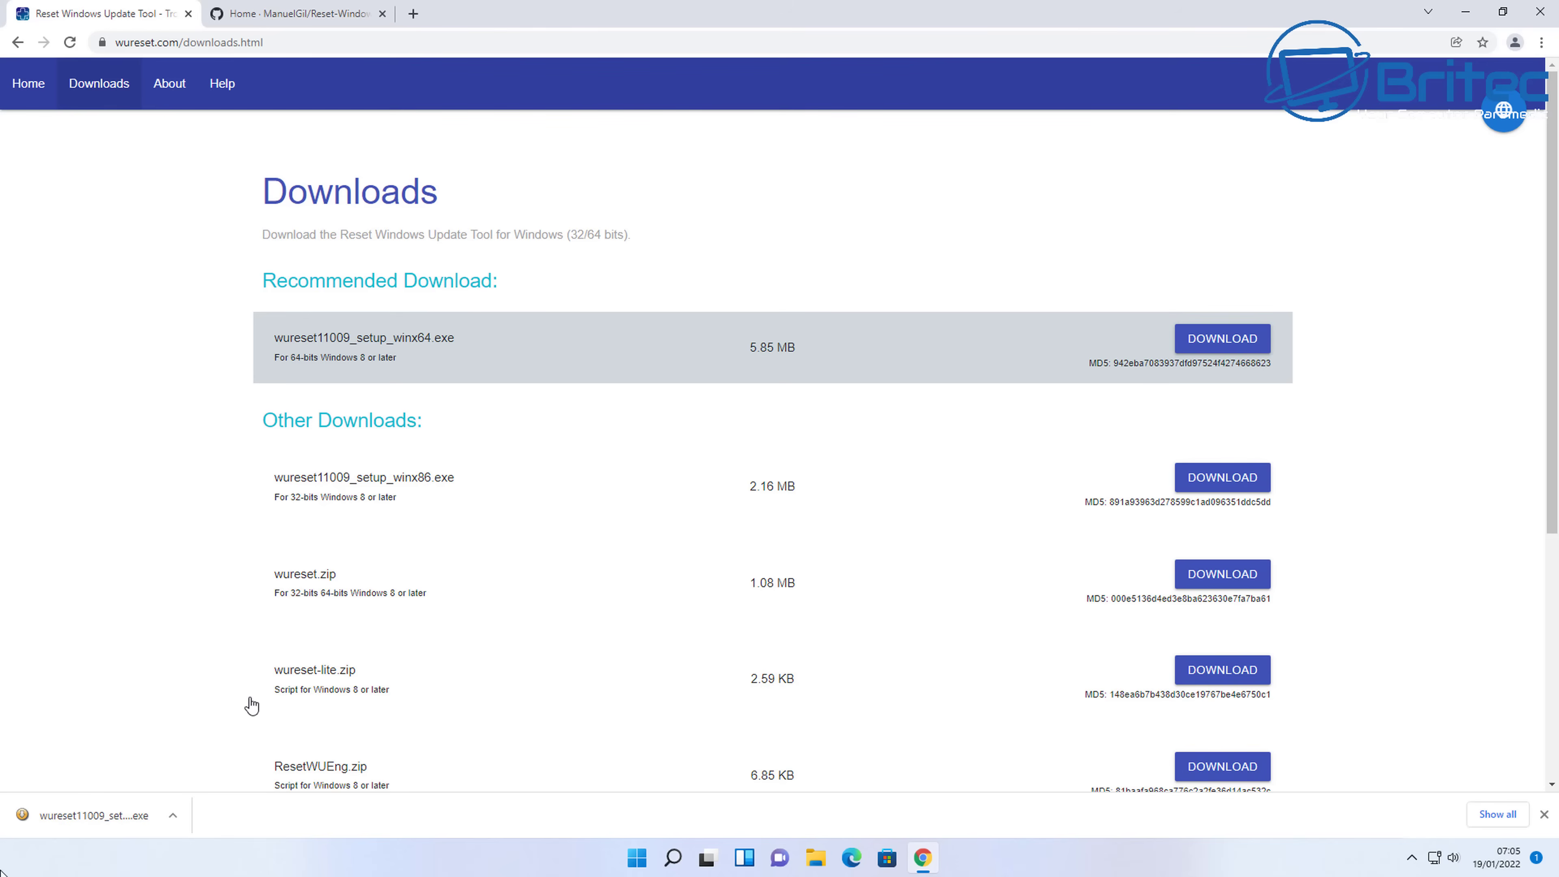
left_click(80, 823)
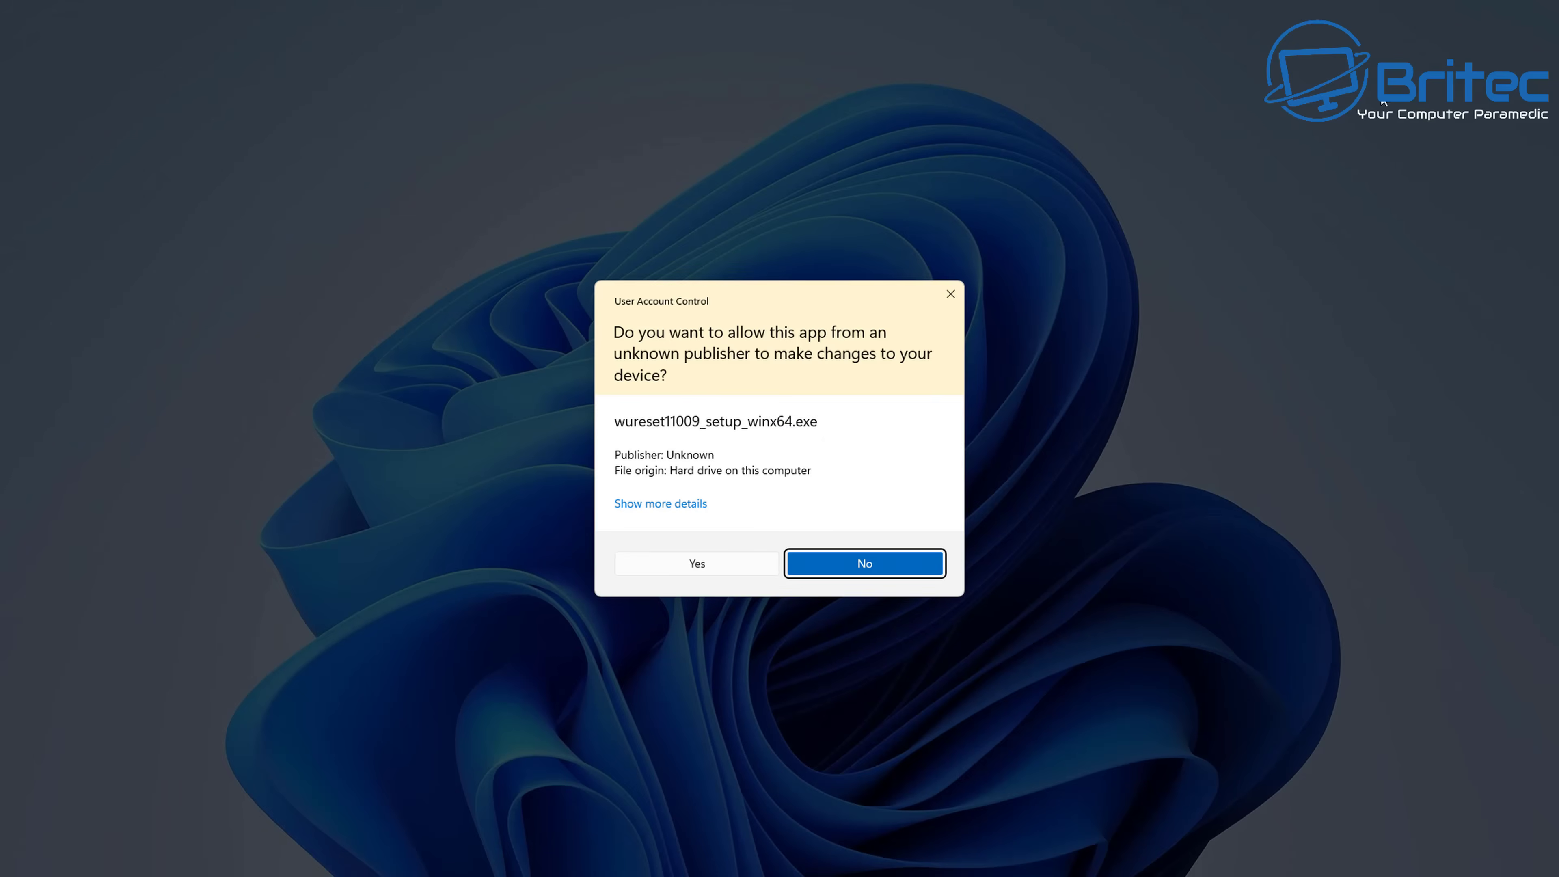
left_click(697, 563)
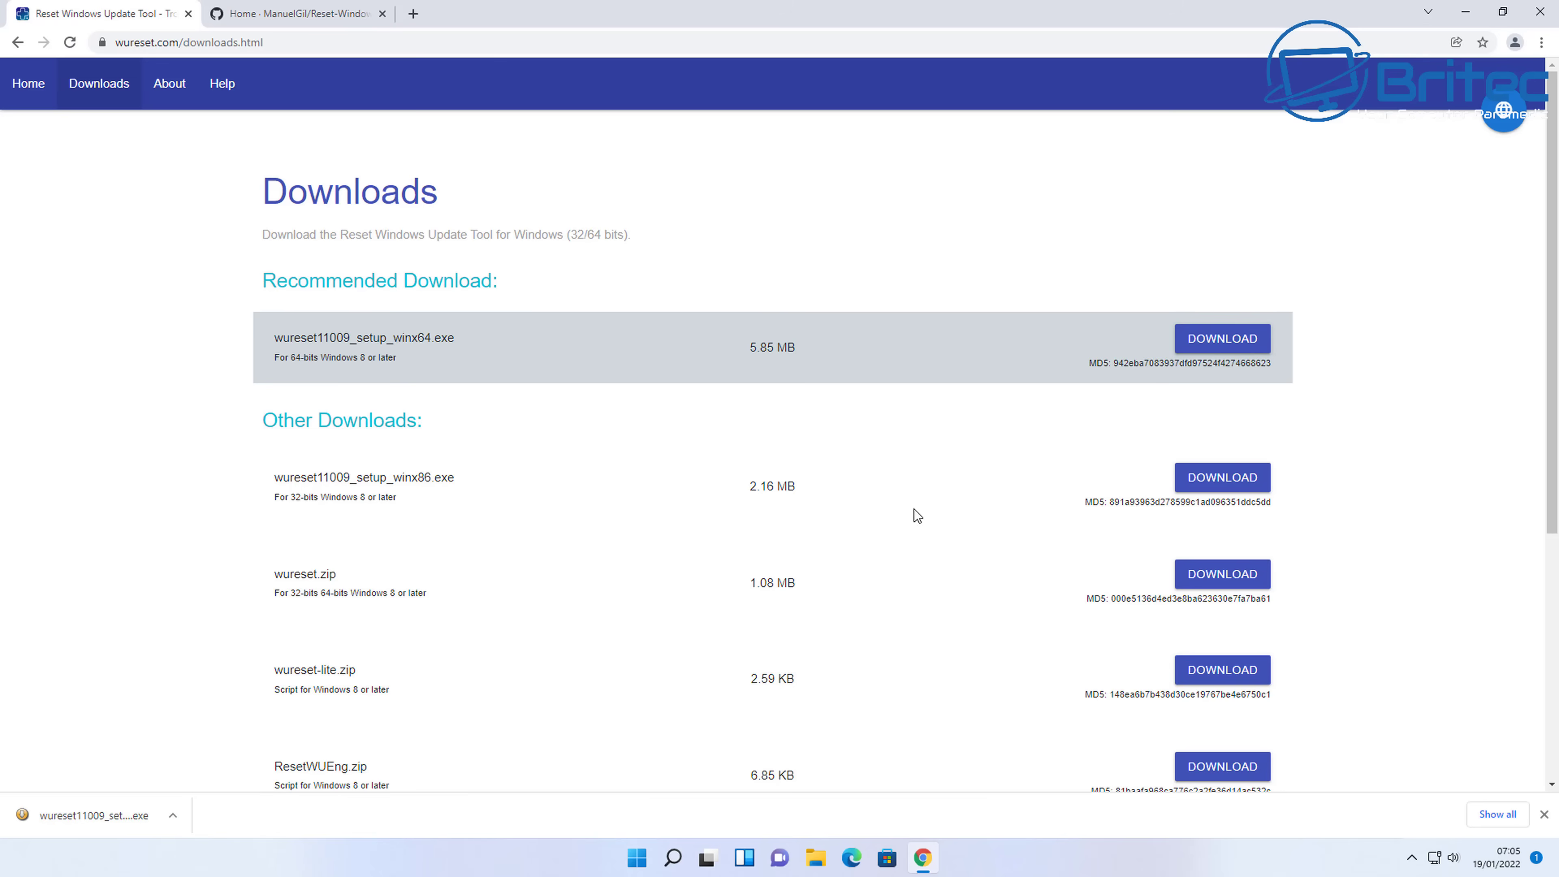
Accept the licence and install version 11.0.0.9 to C:\Program Files\wureset with default folders.
left_click(1465, 11)
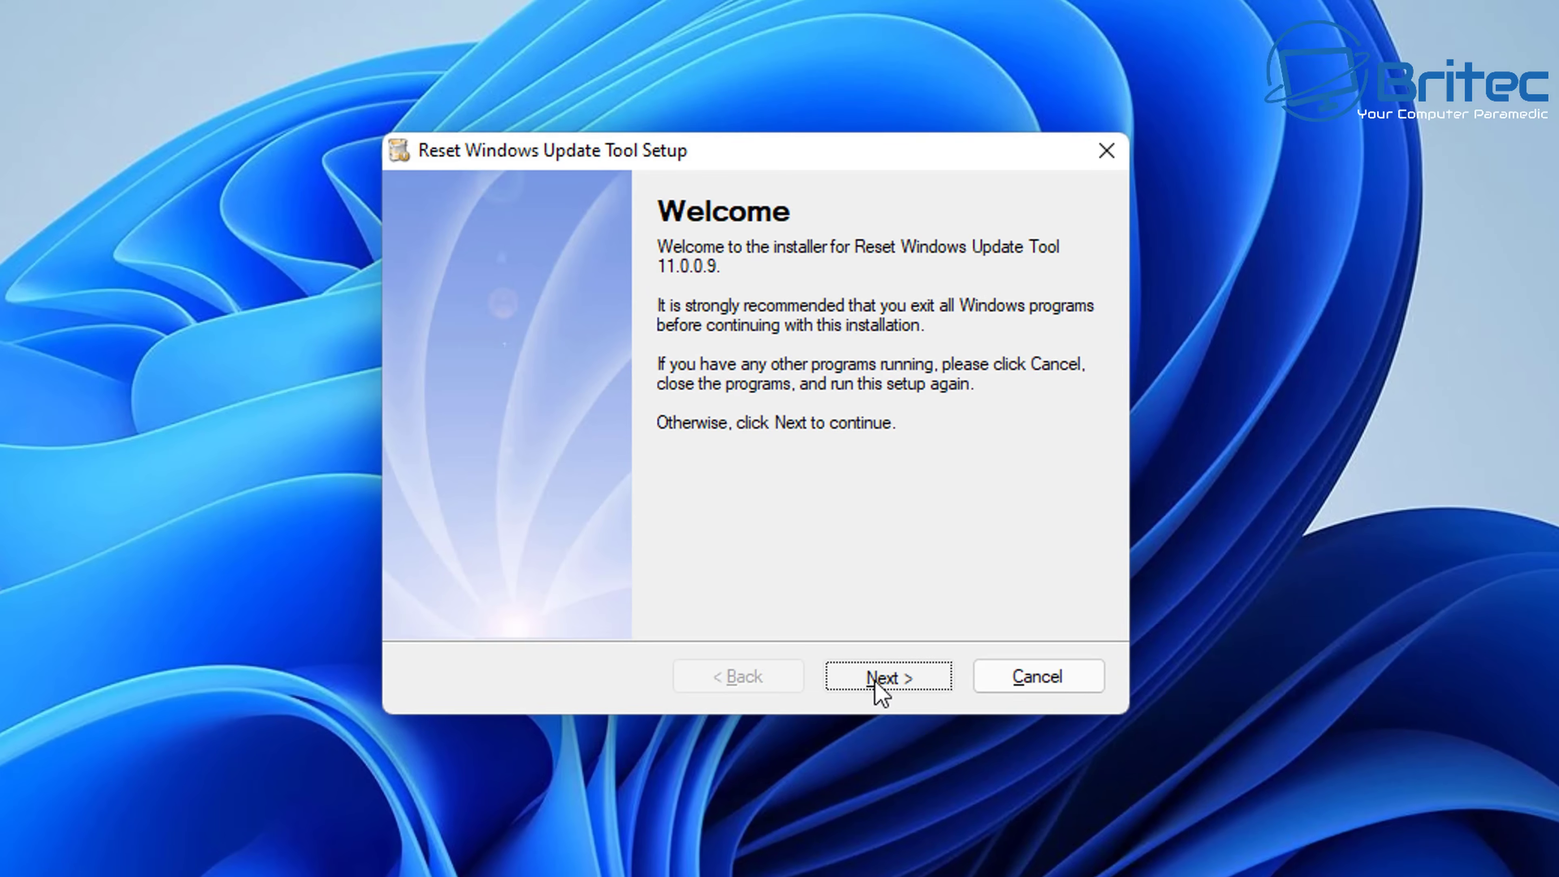
left_click(877, 682)
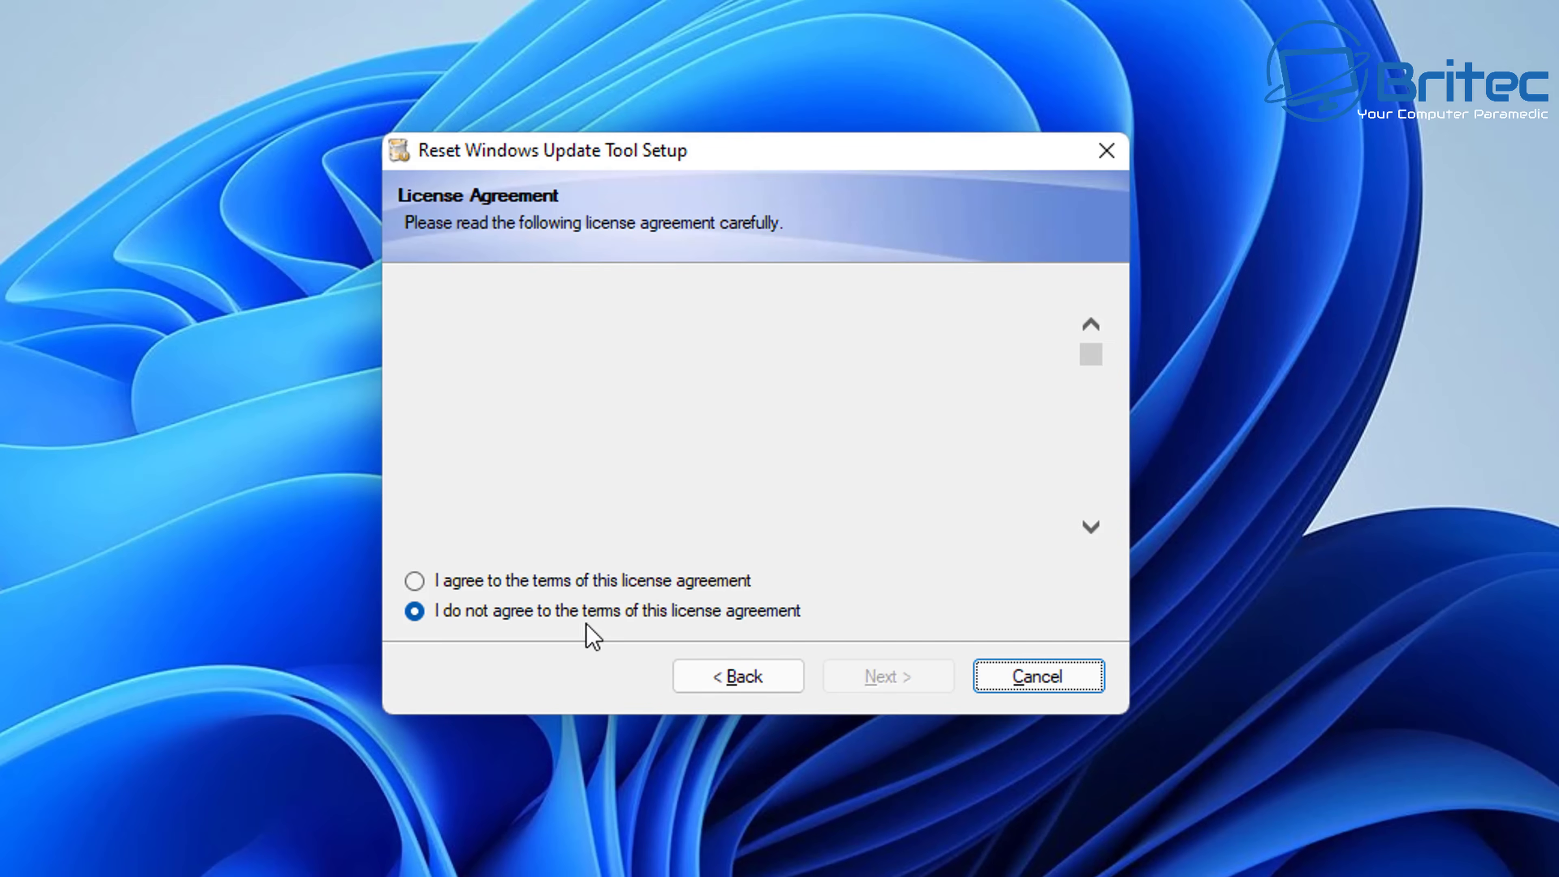
left_click(428, 581)
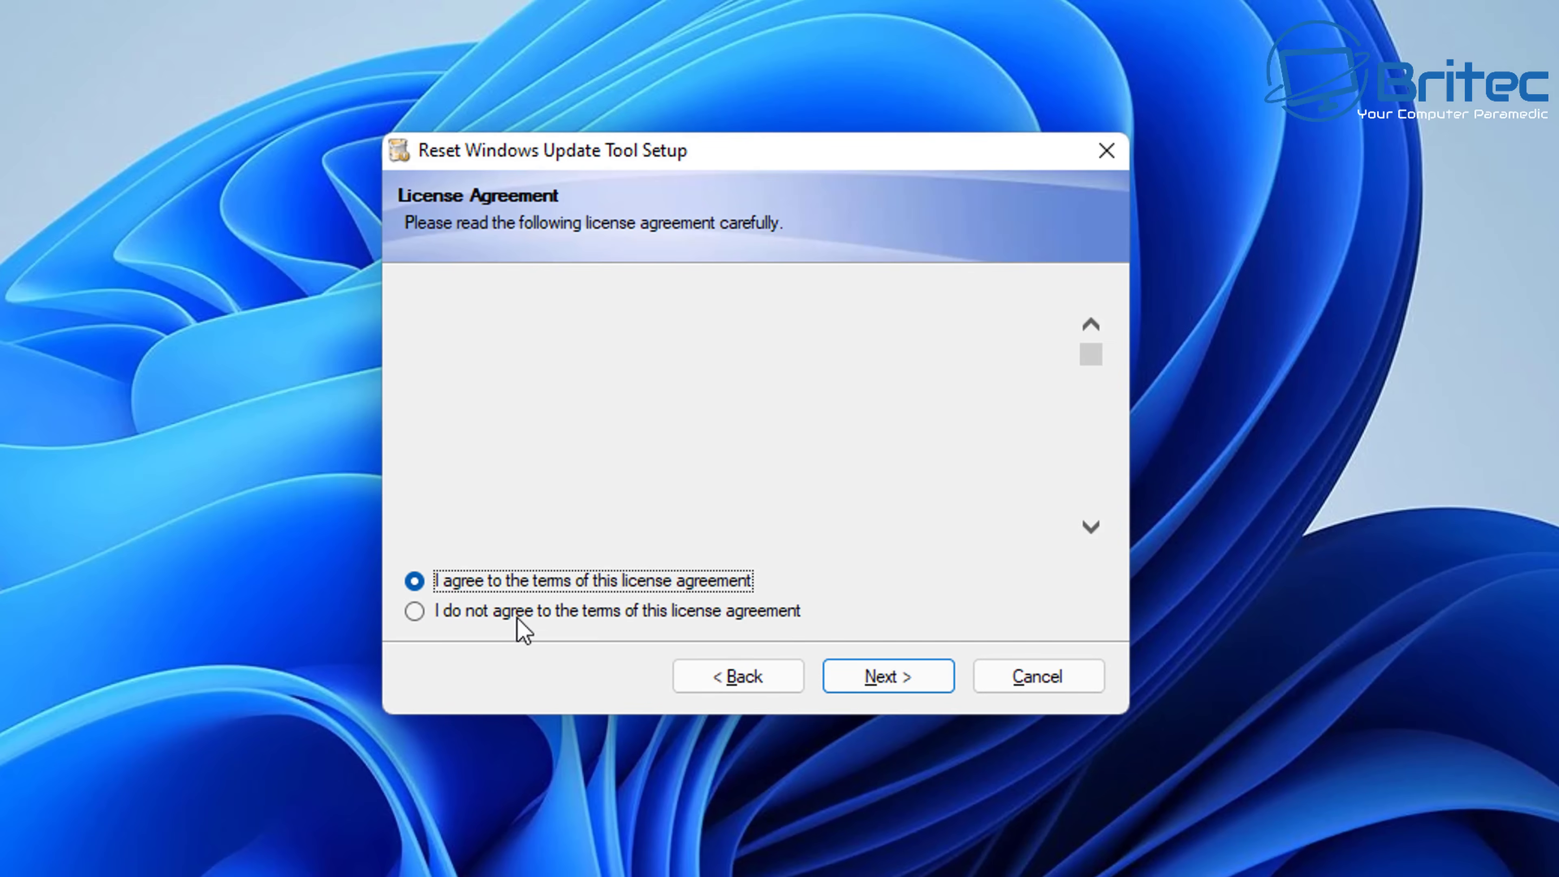
left_click(904, 683)
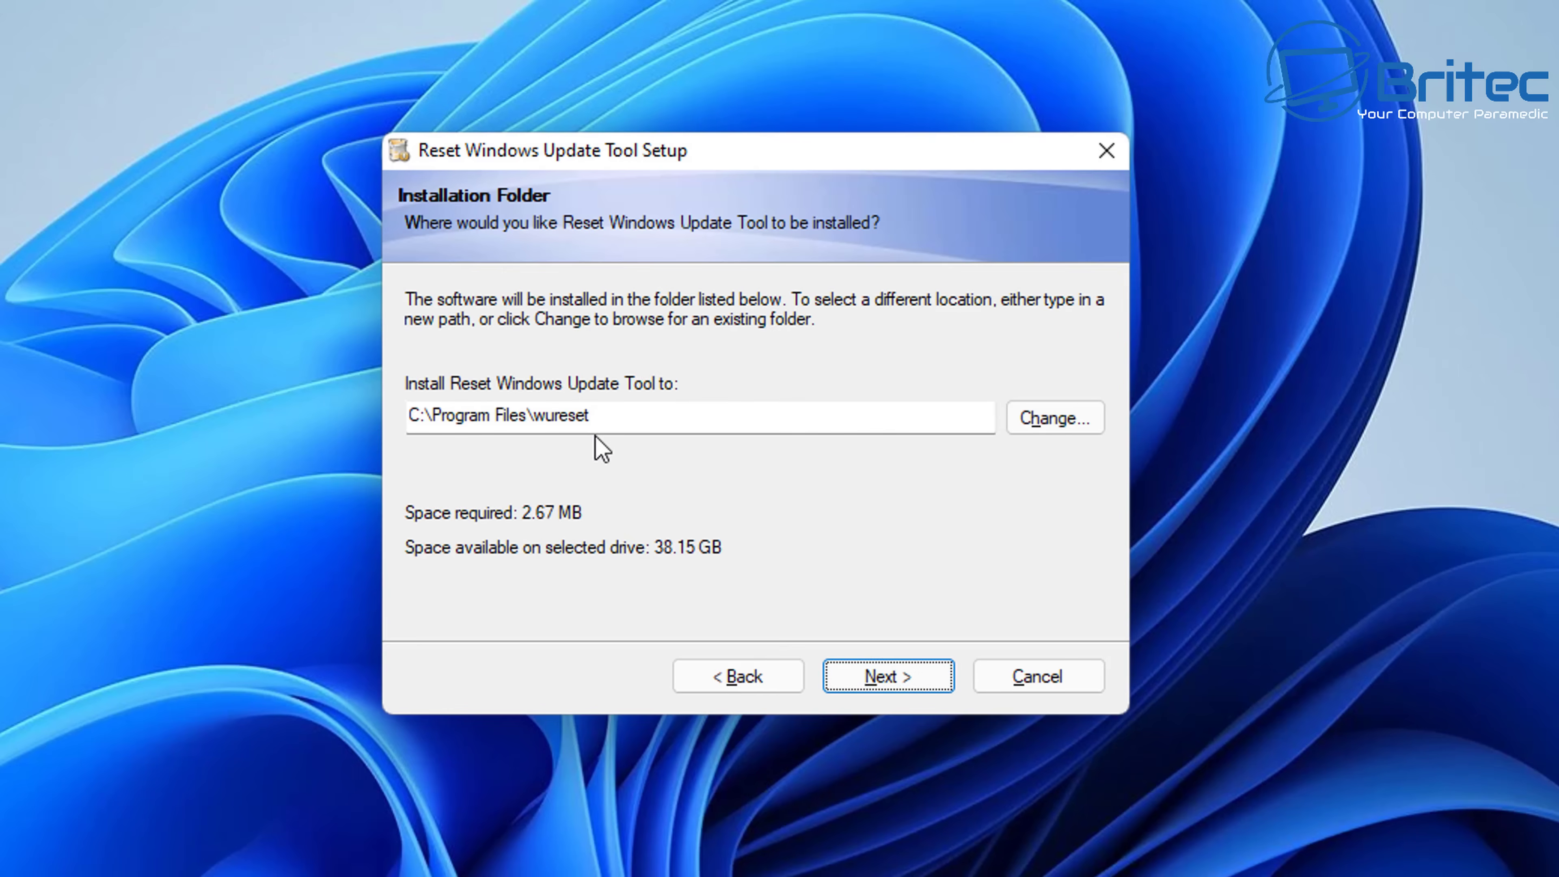
left_click(896, 693)
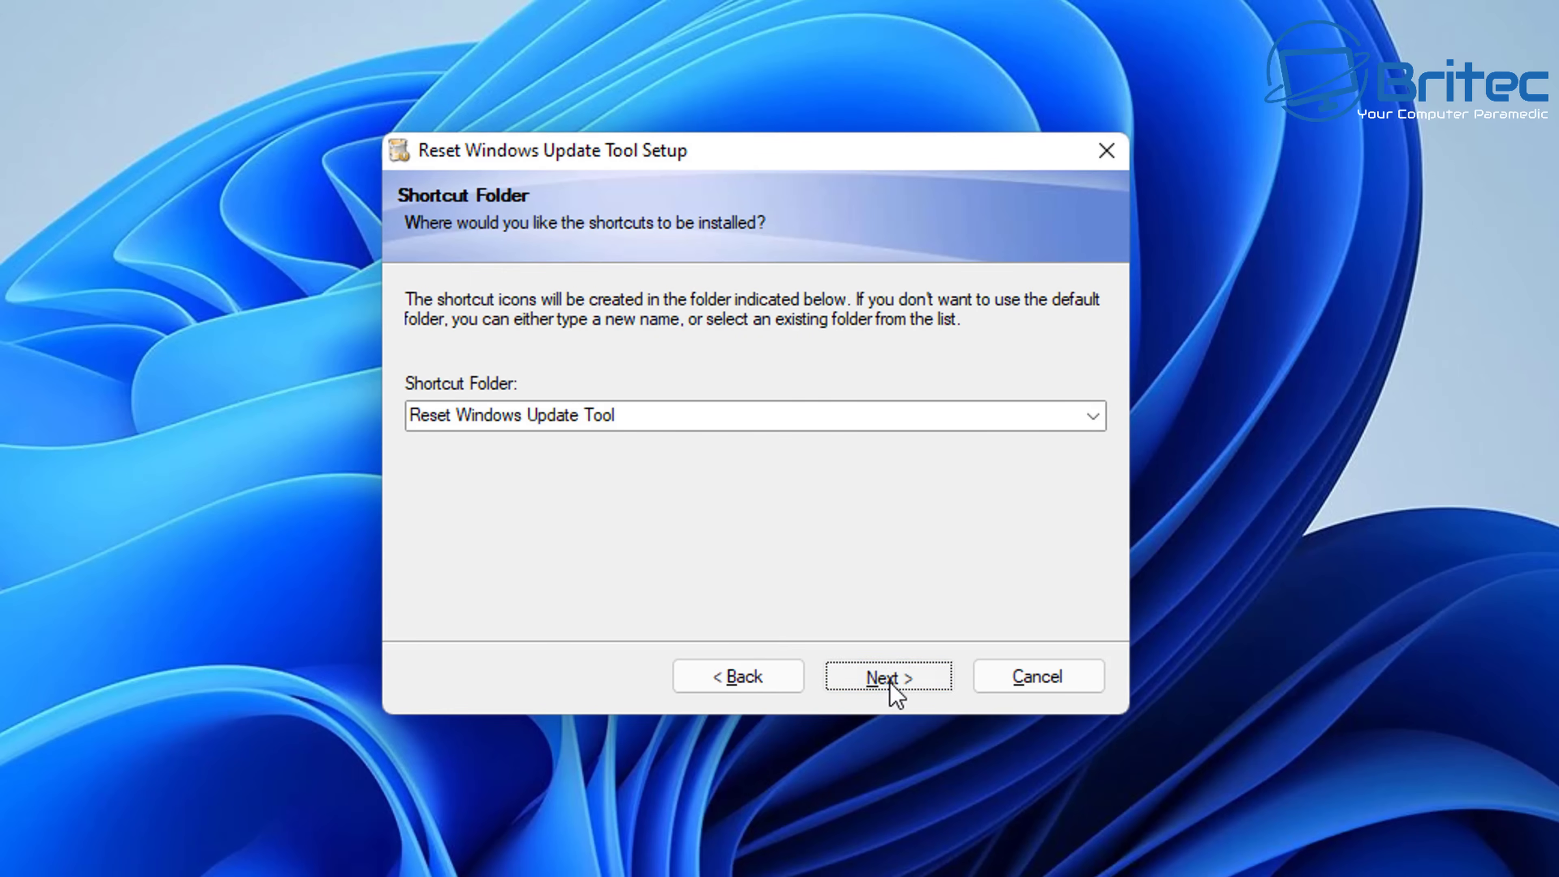
left_click(896, 693)
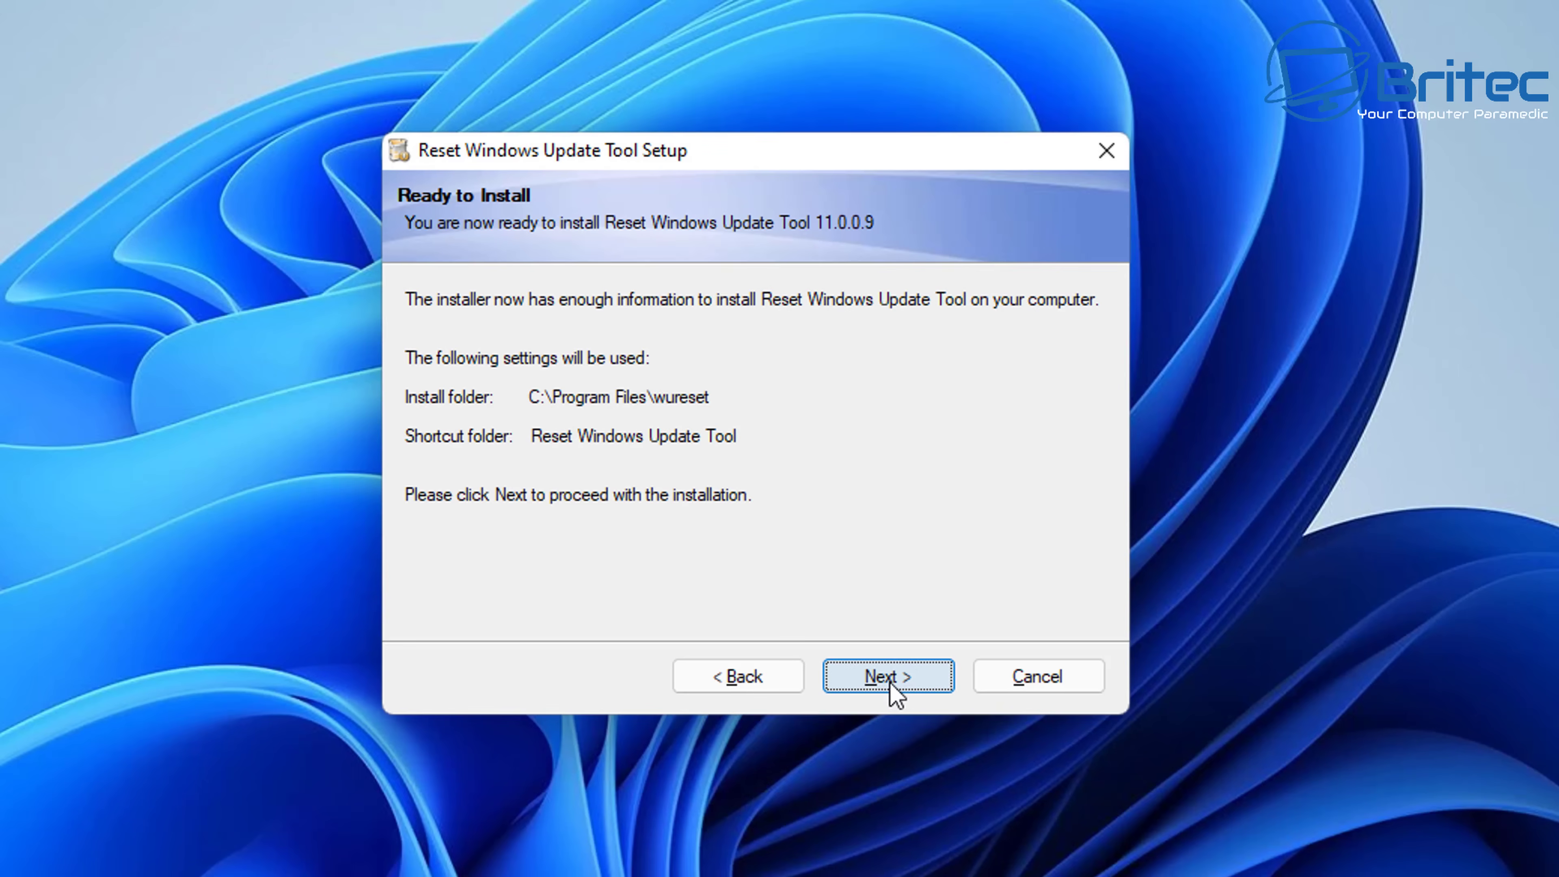
left_click(896, 692)
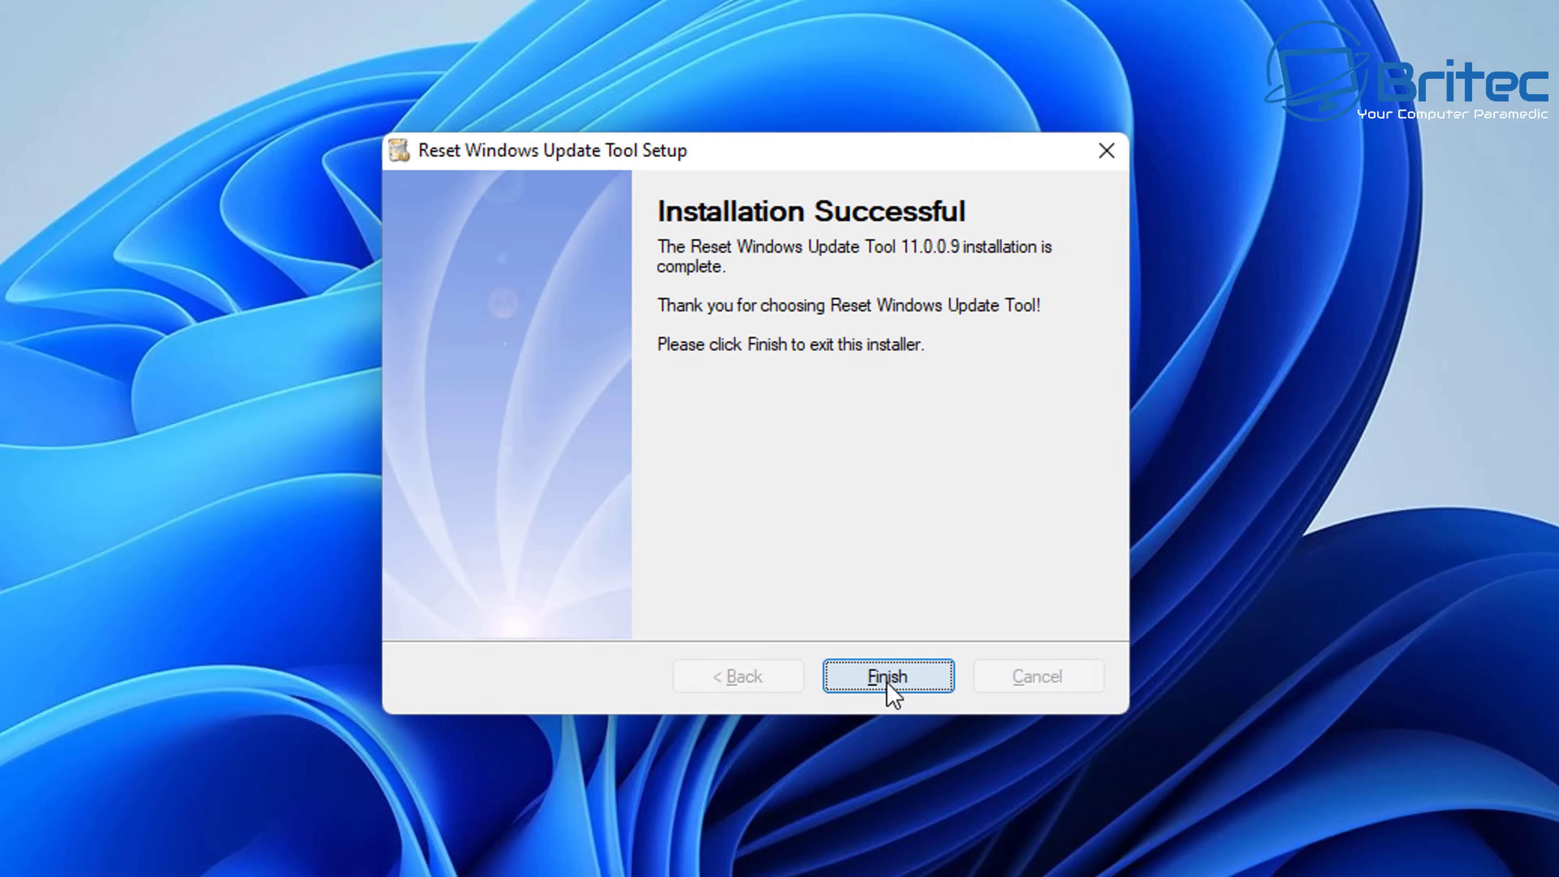
left_click(888, 679)
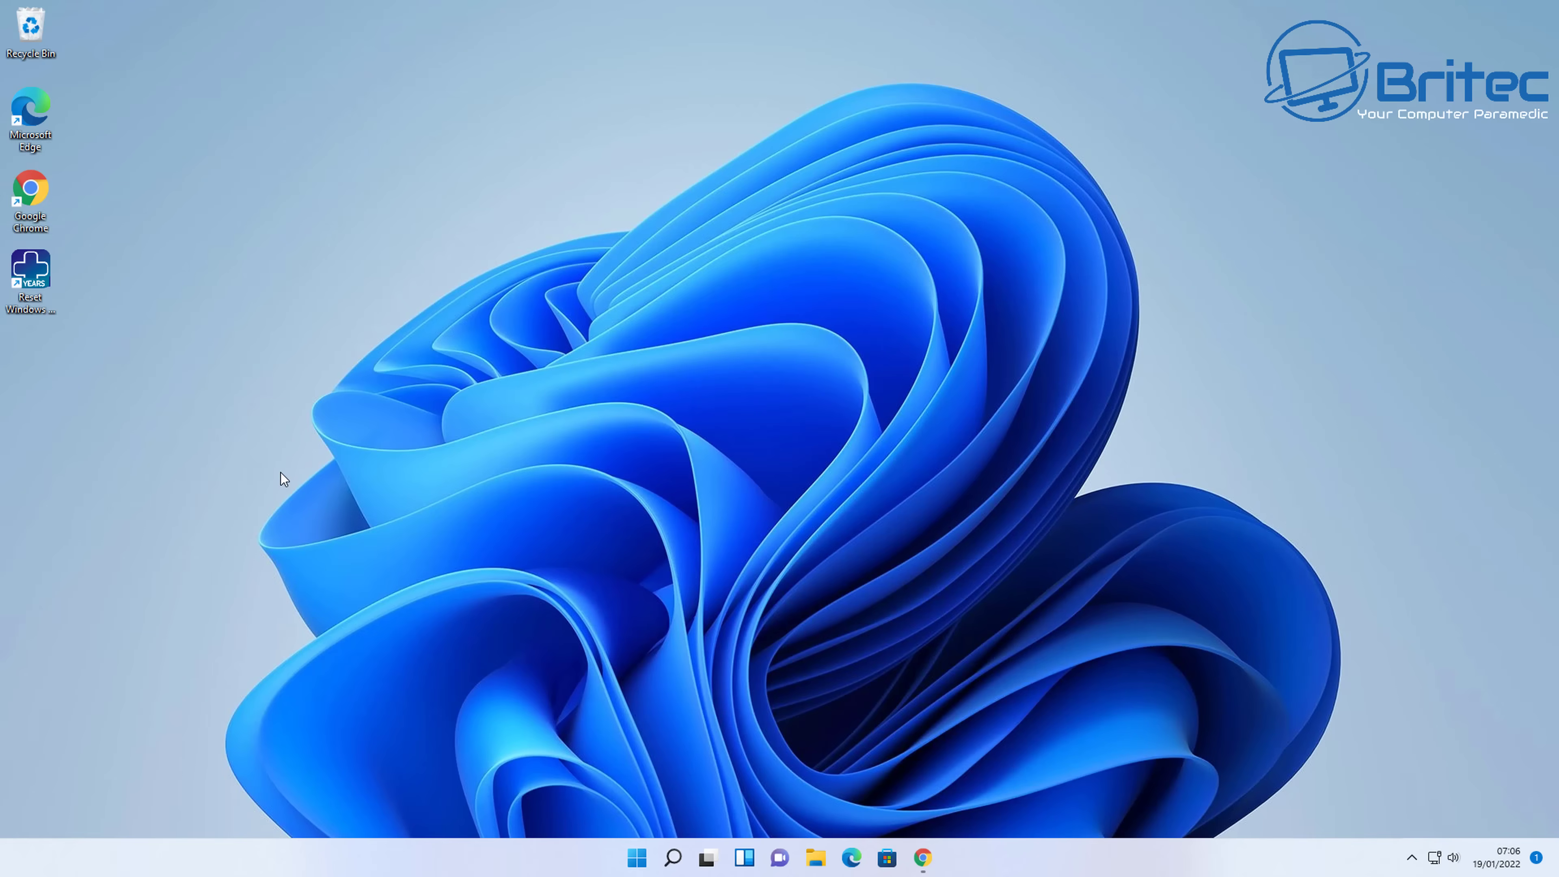
Run the tool's desktop shortcut as administrator and centre its console window.
right_click(39, 275)
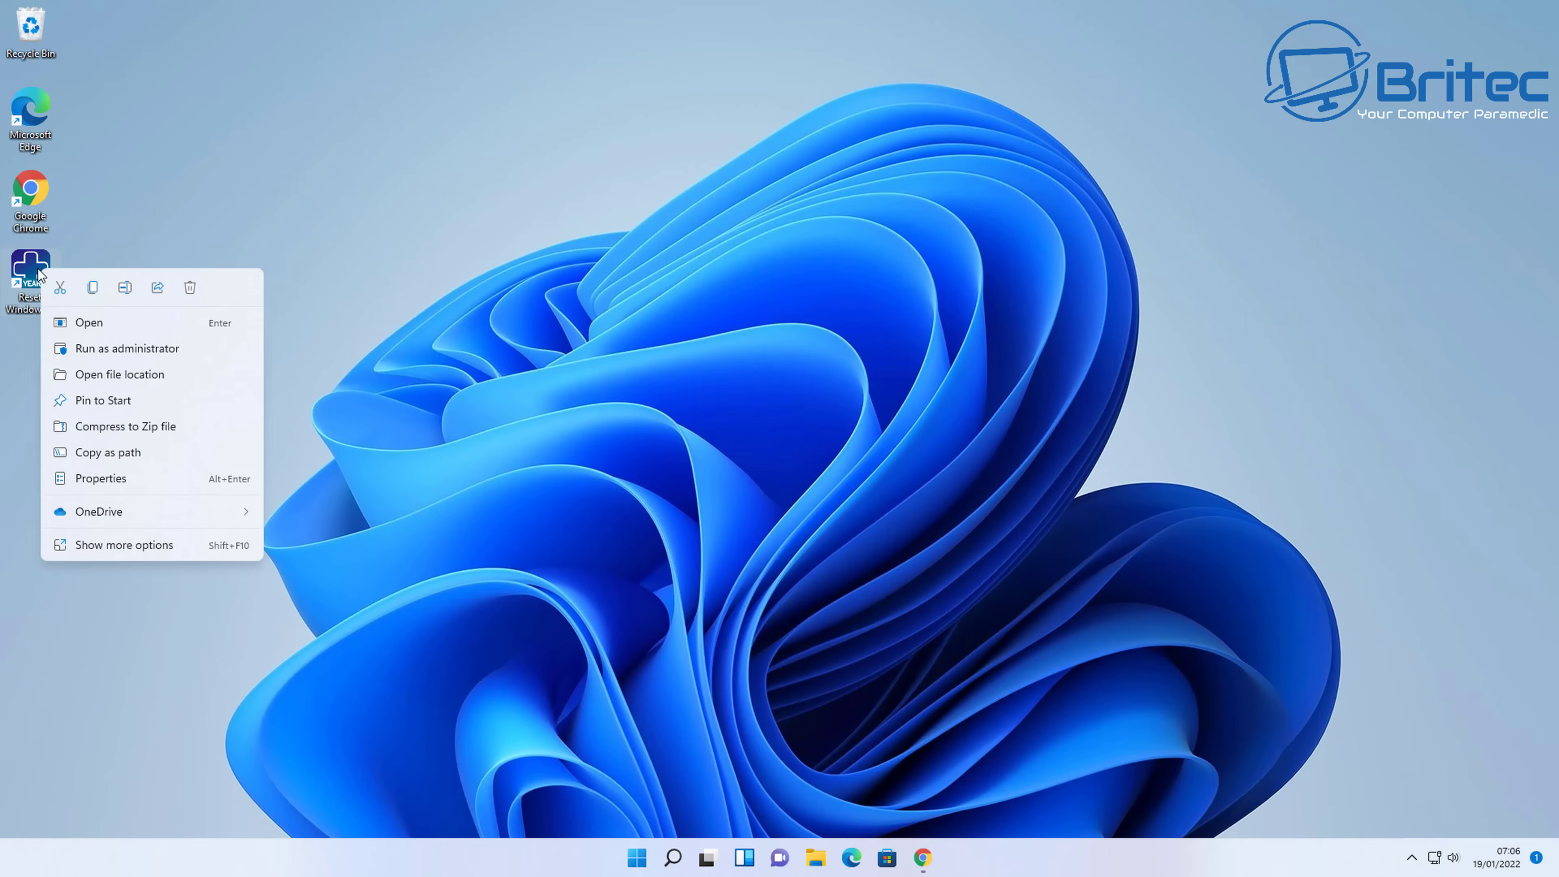
left_click(102, 355)
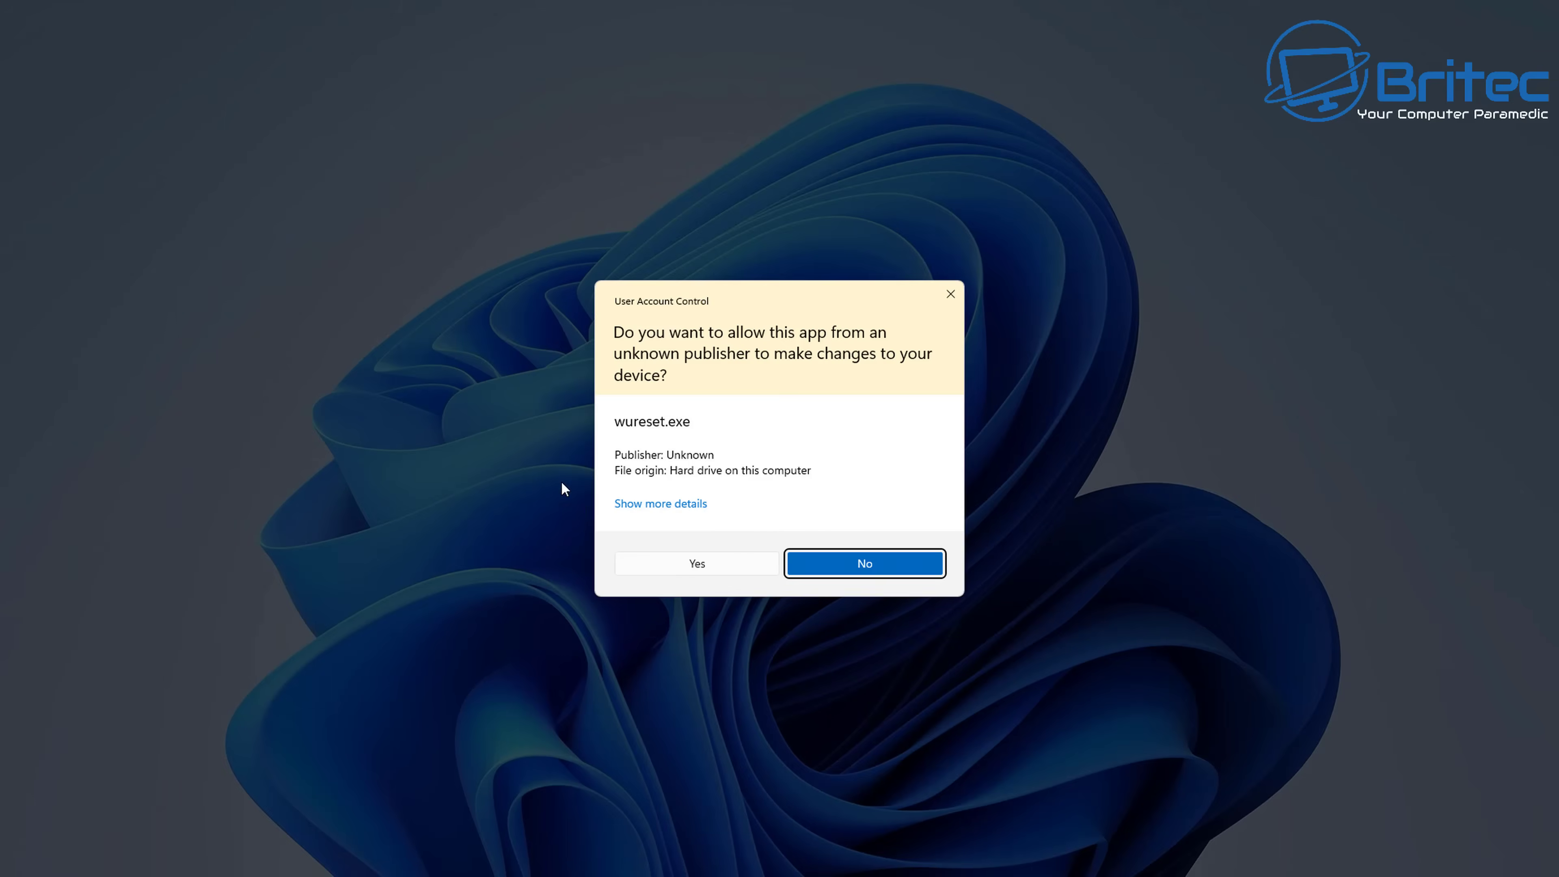
left_click(696, 568)
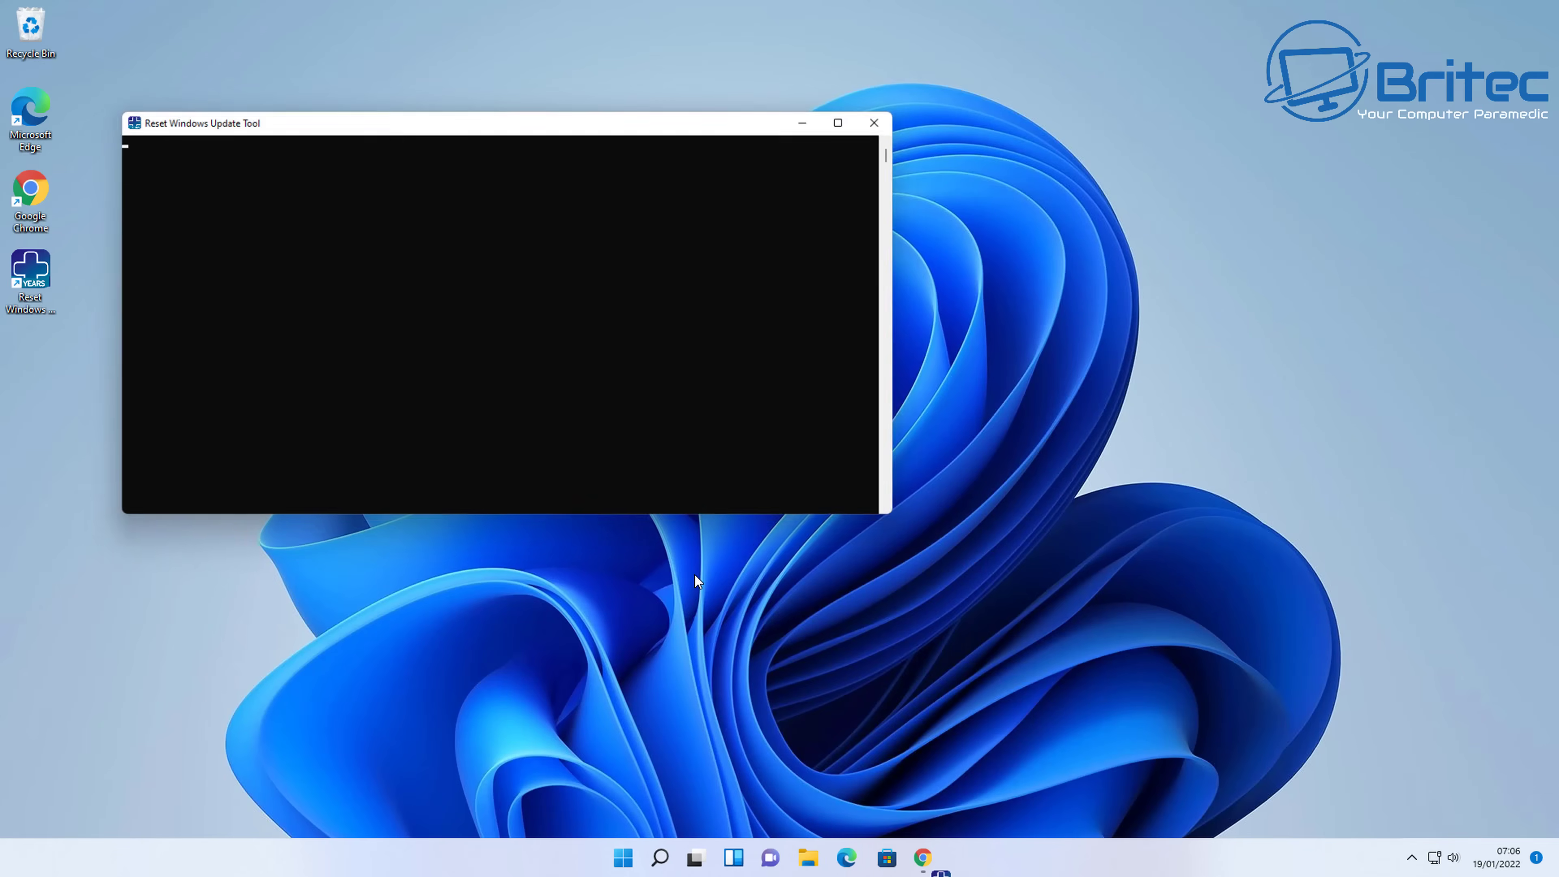
left_click_drag(392, 120, 767, 167)
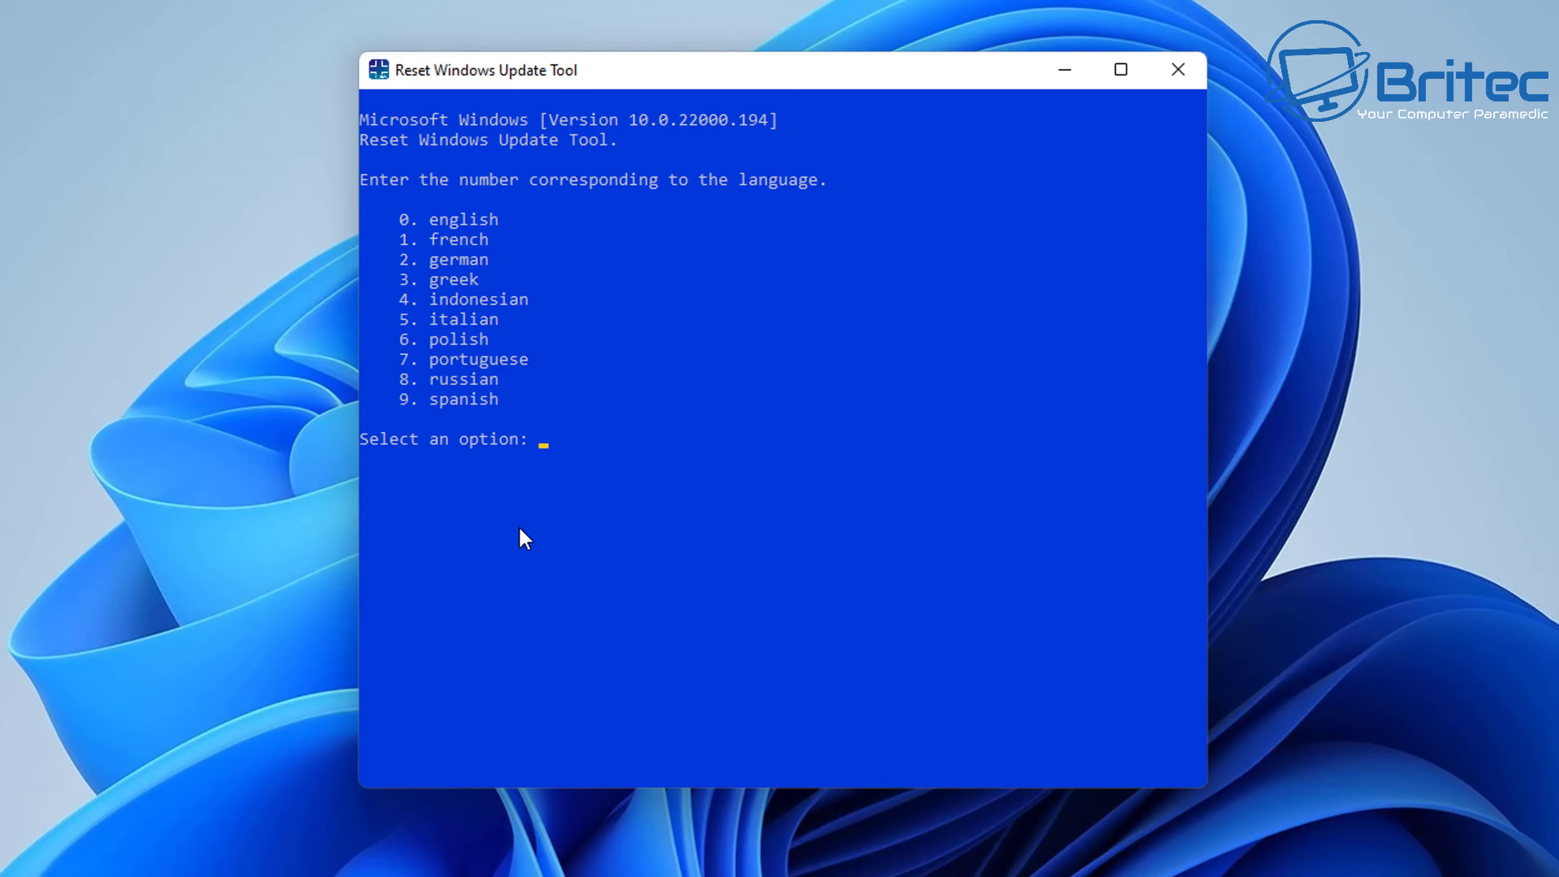
Pick English (0) and accept the terms of use (y) to reach the main menu.
type("0")
key("Return")
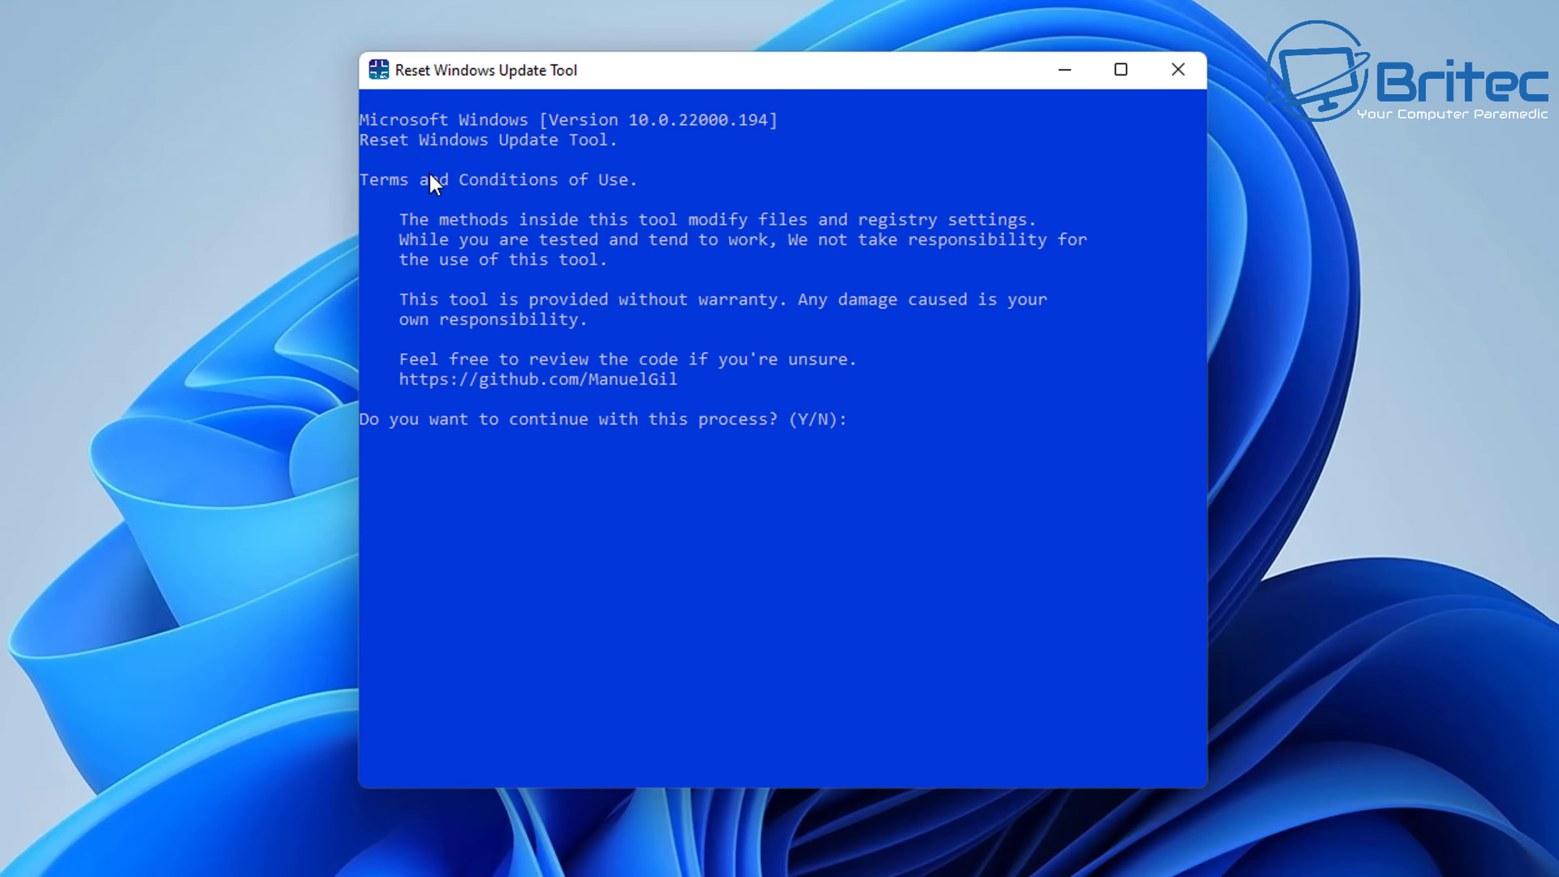
type("y")
key("Return")
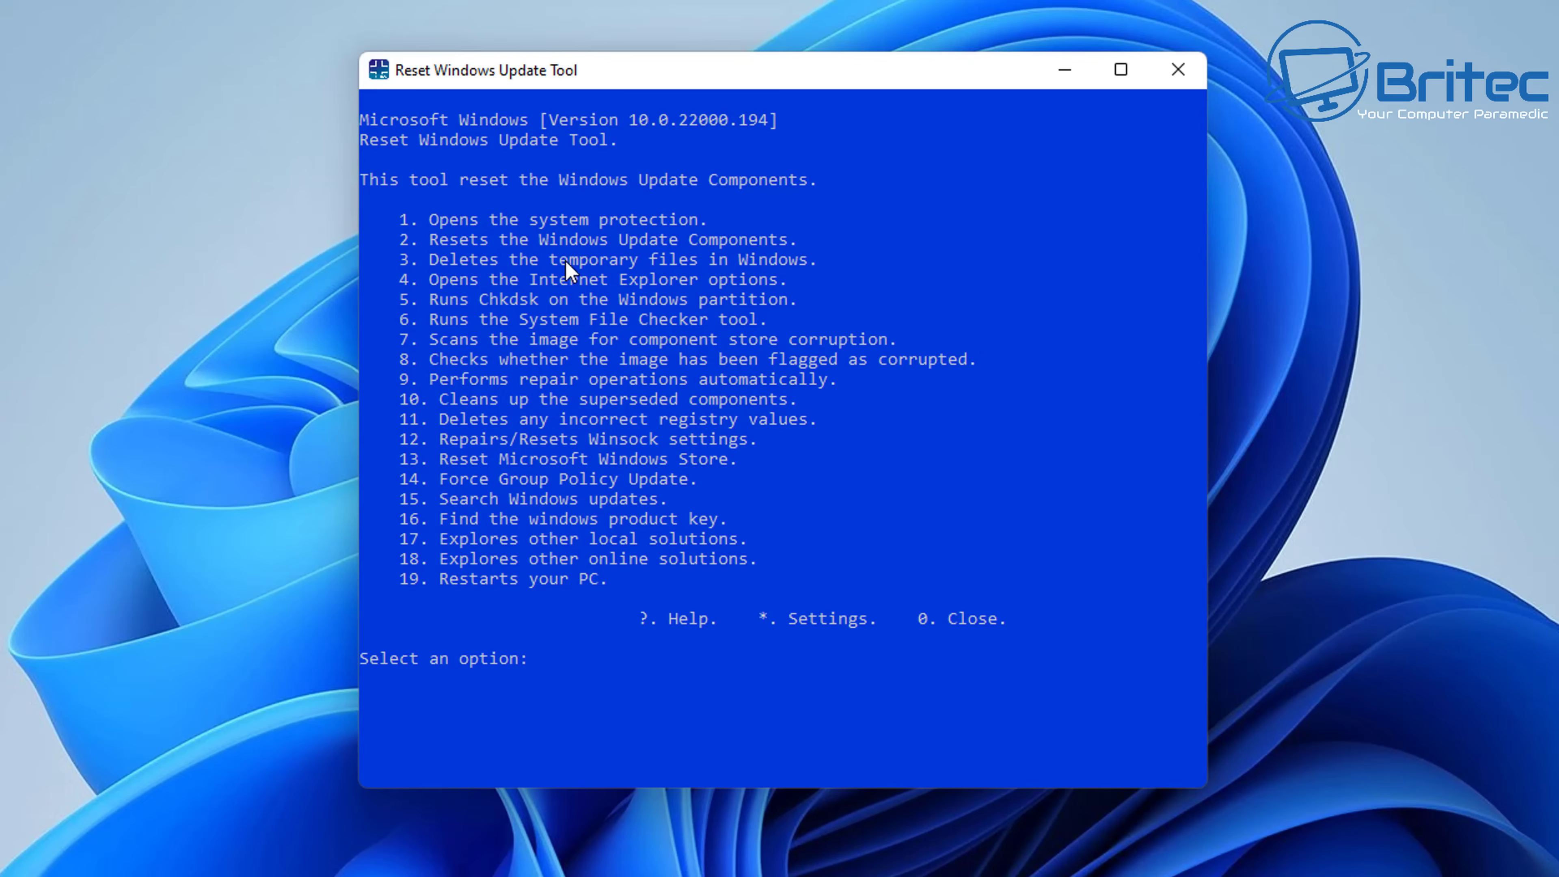
type("1")
key("BackSpace")
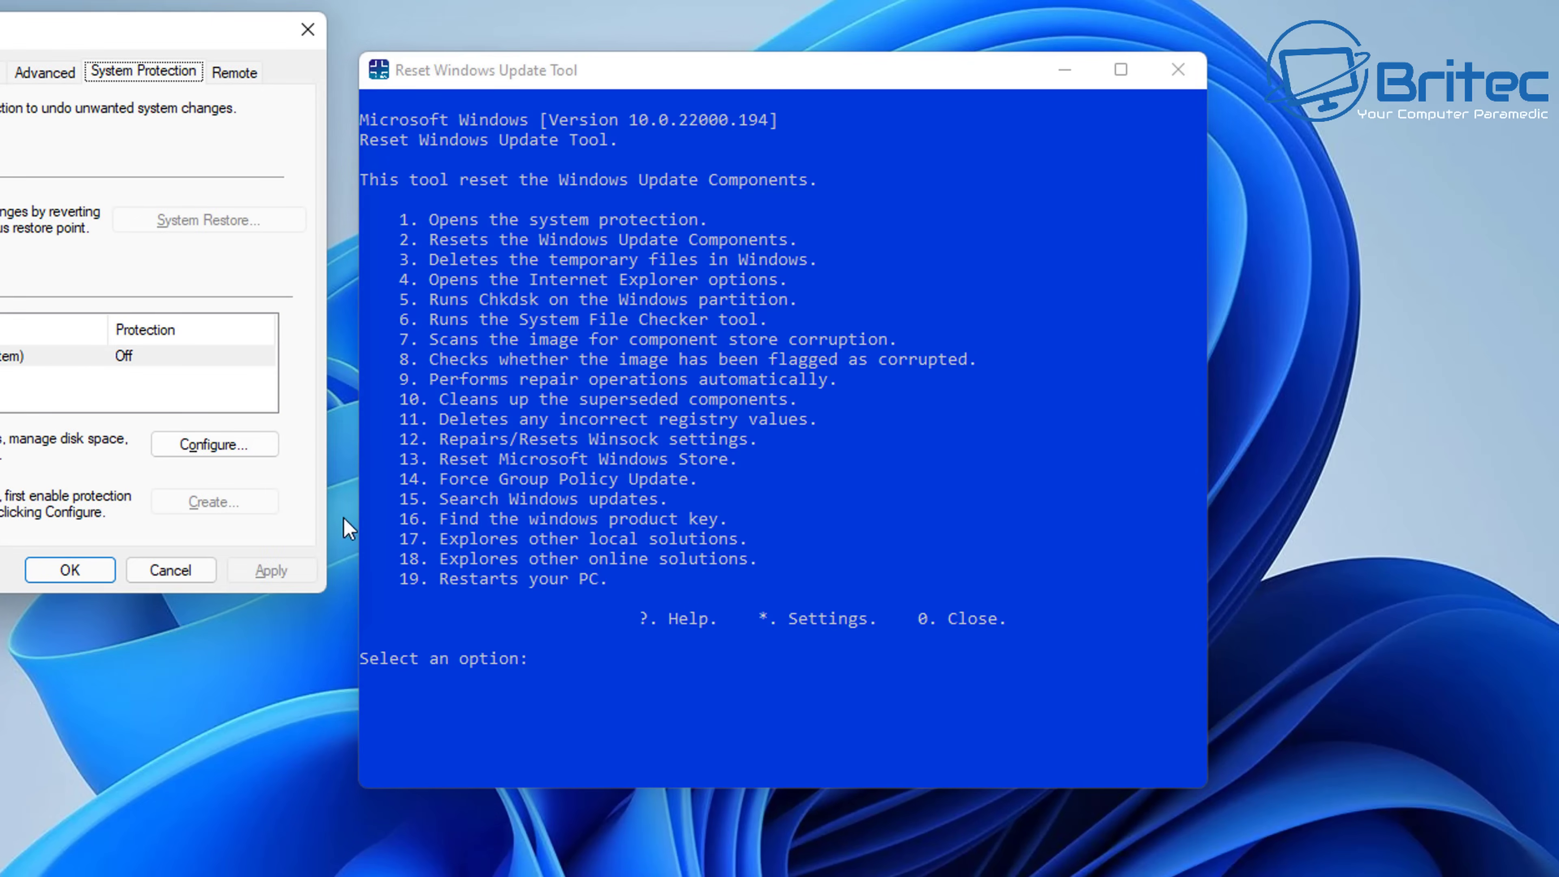
left_click_drag(100, 27, 824, 175)
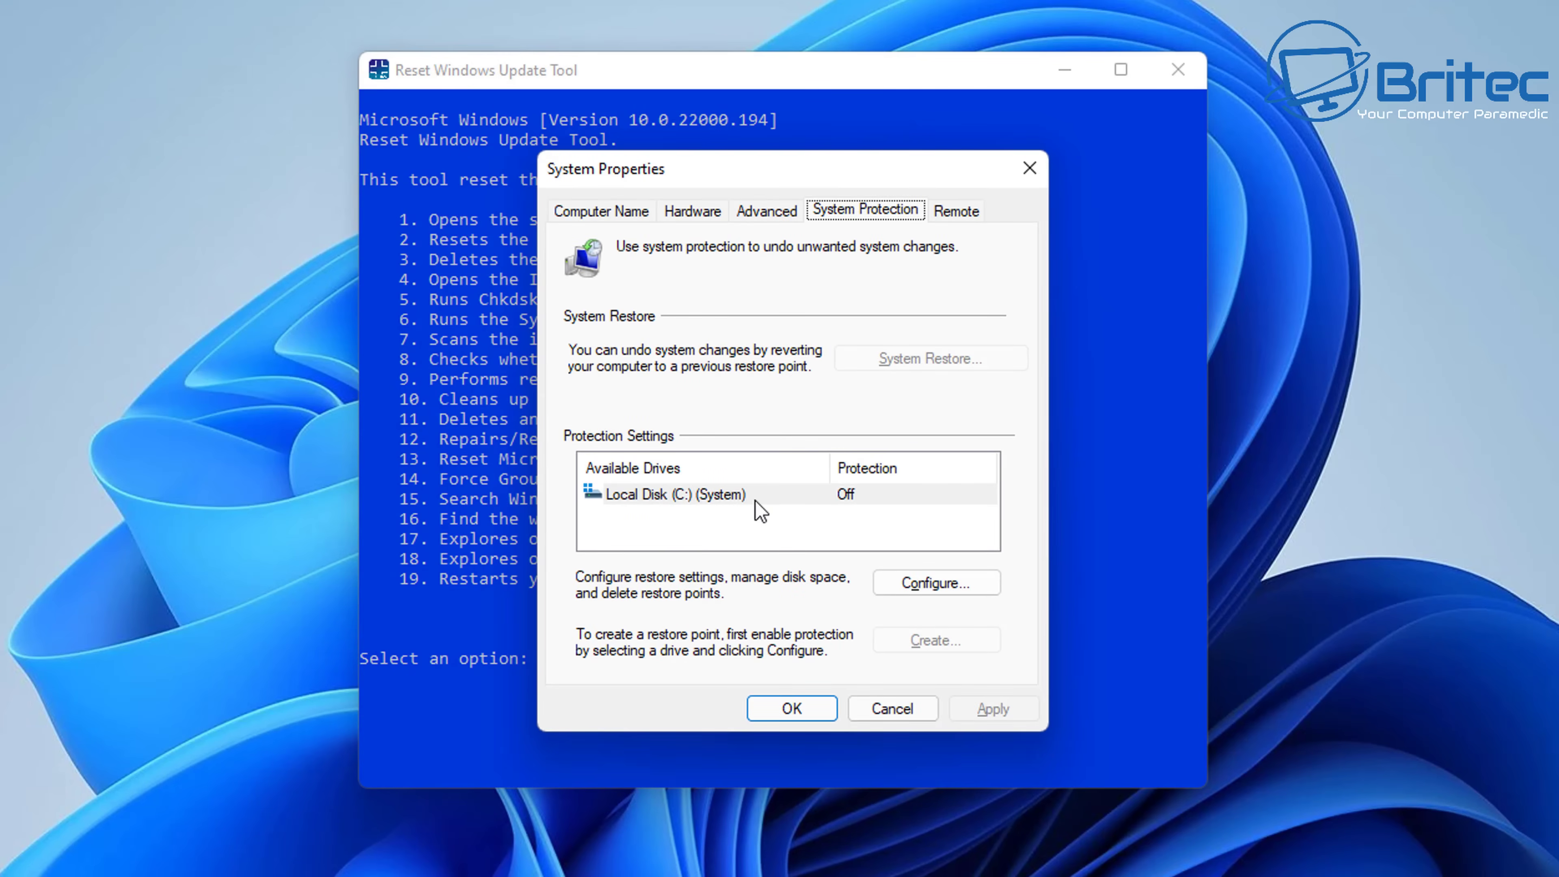
left_click(730, 499)
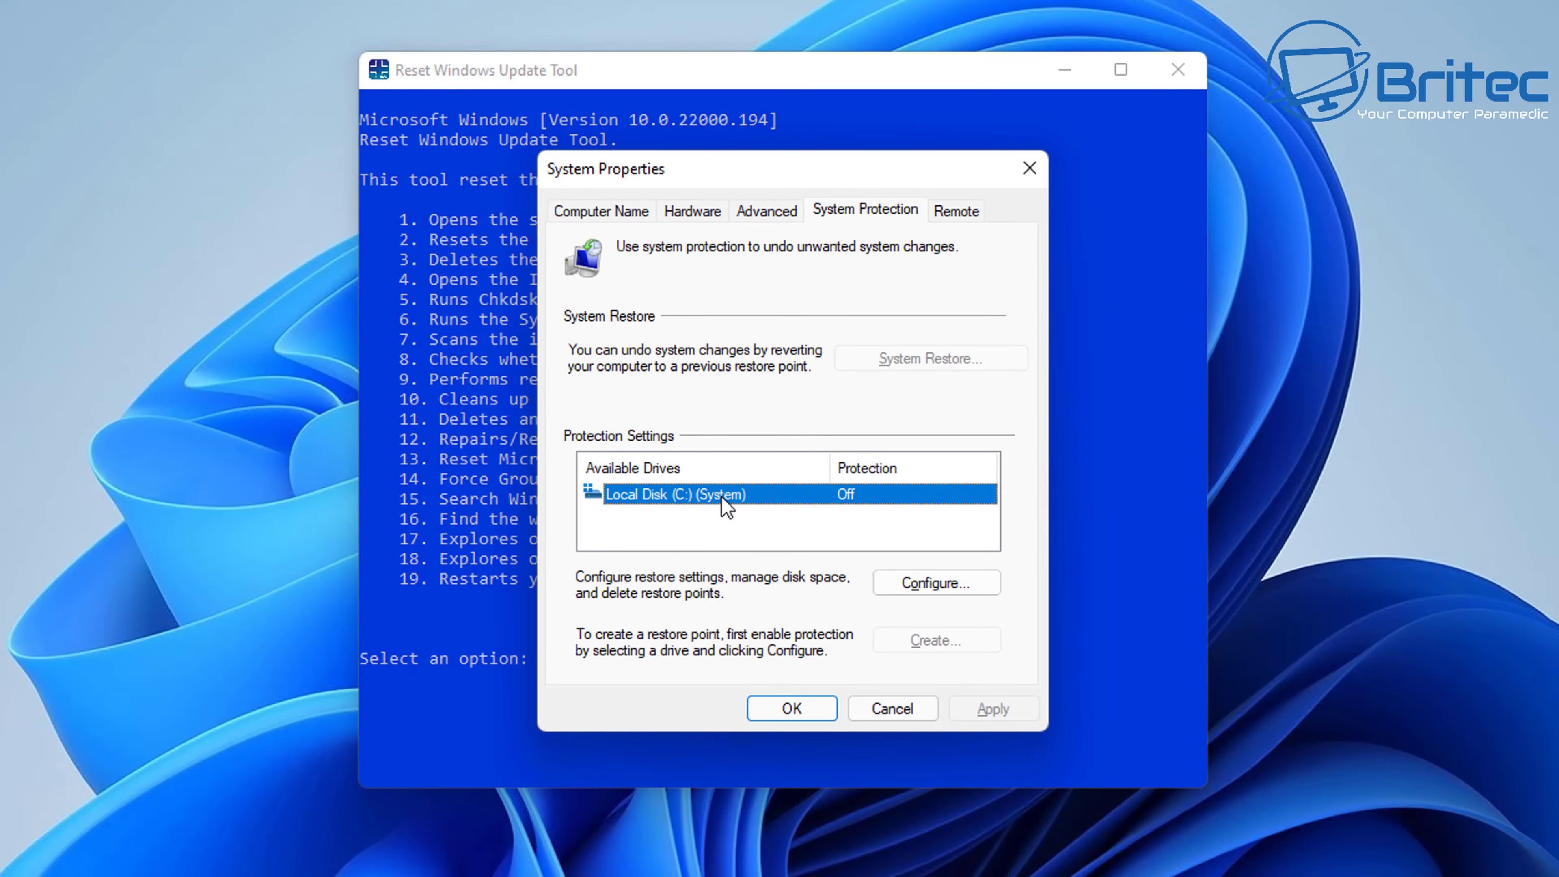
left_click(926, 583)
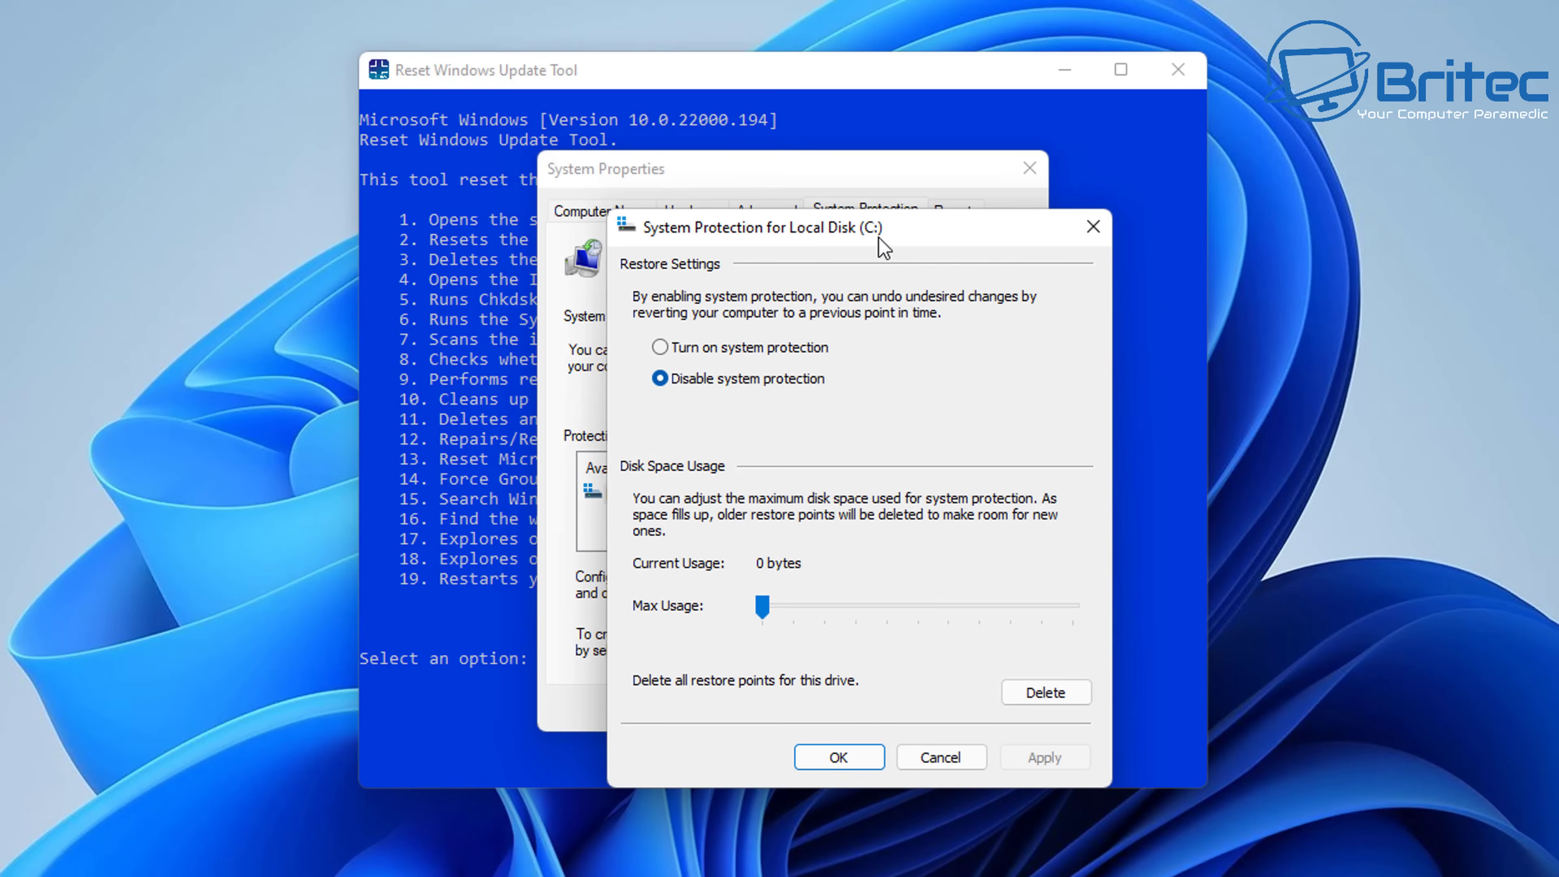
left_click_drag(879, 238, 822, 207)
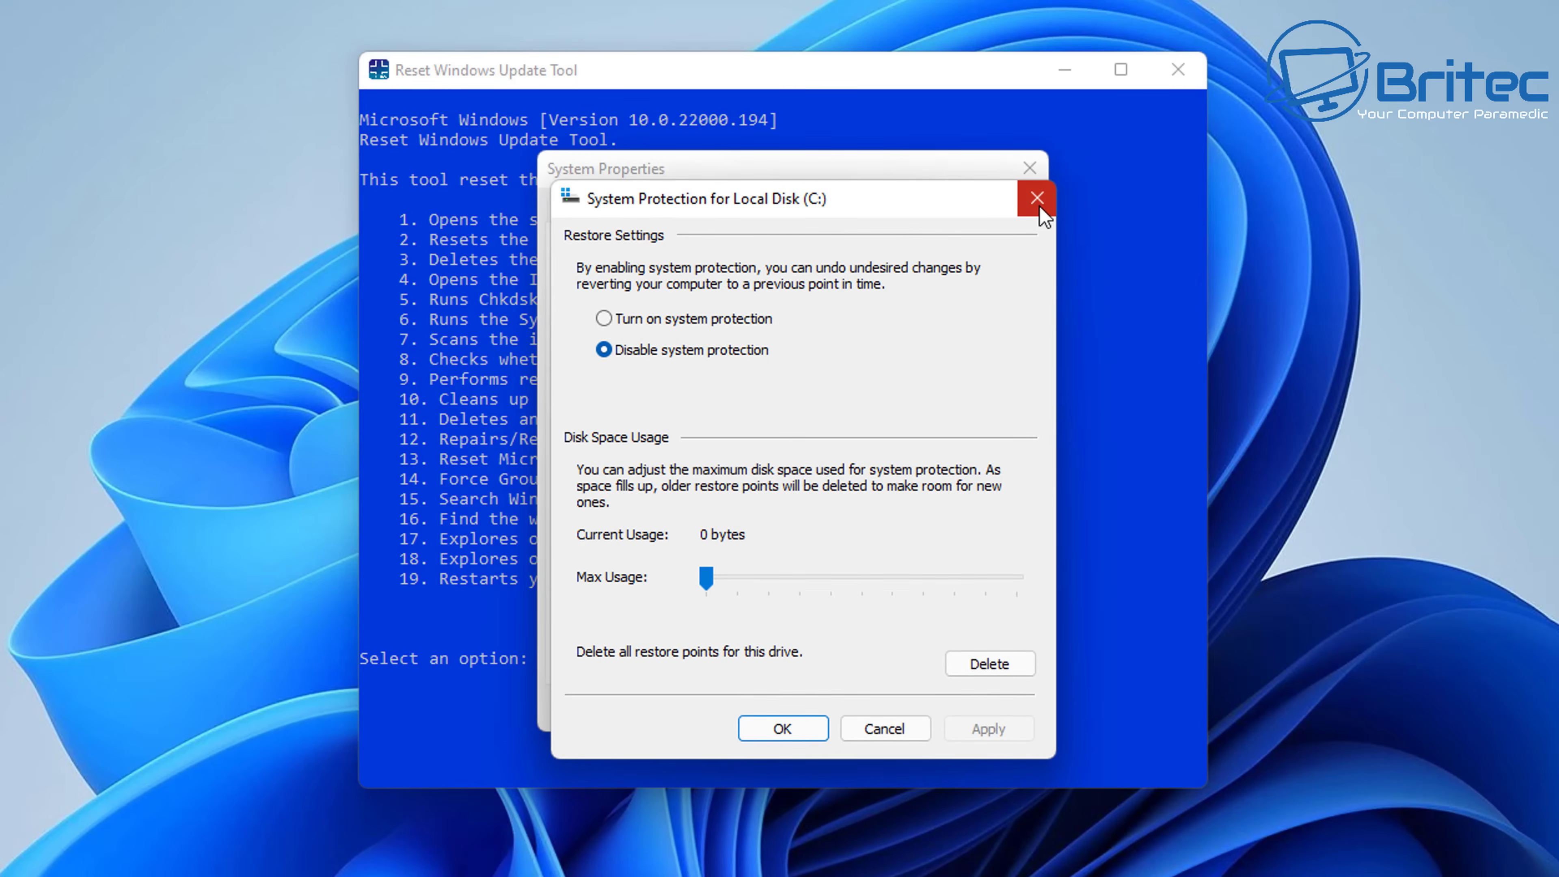
left_click_drag(958, 200, 944, 183)
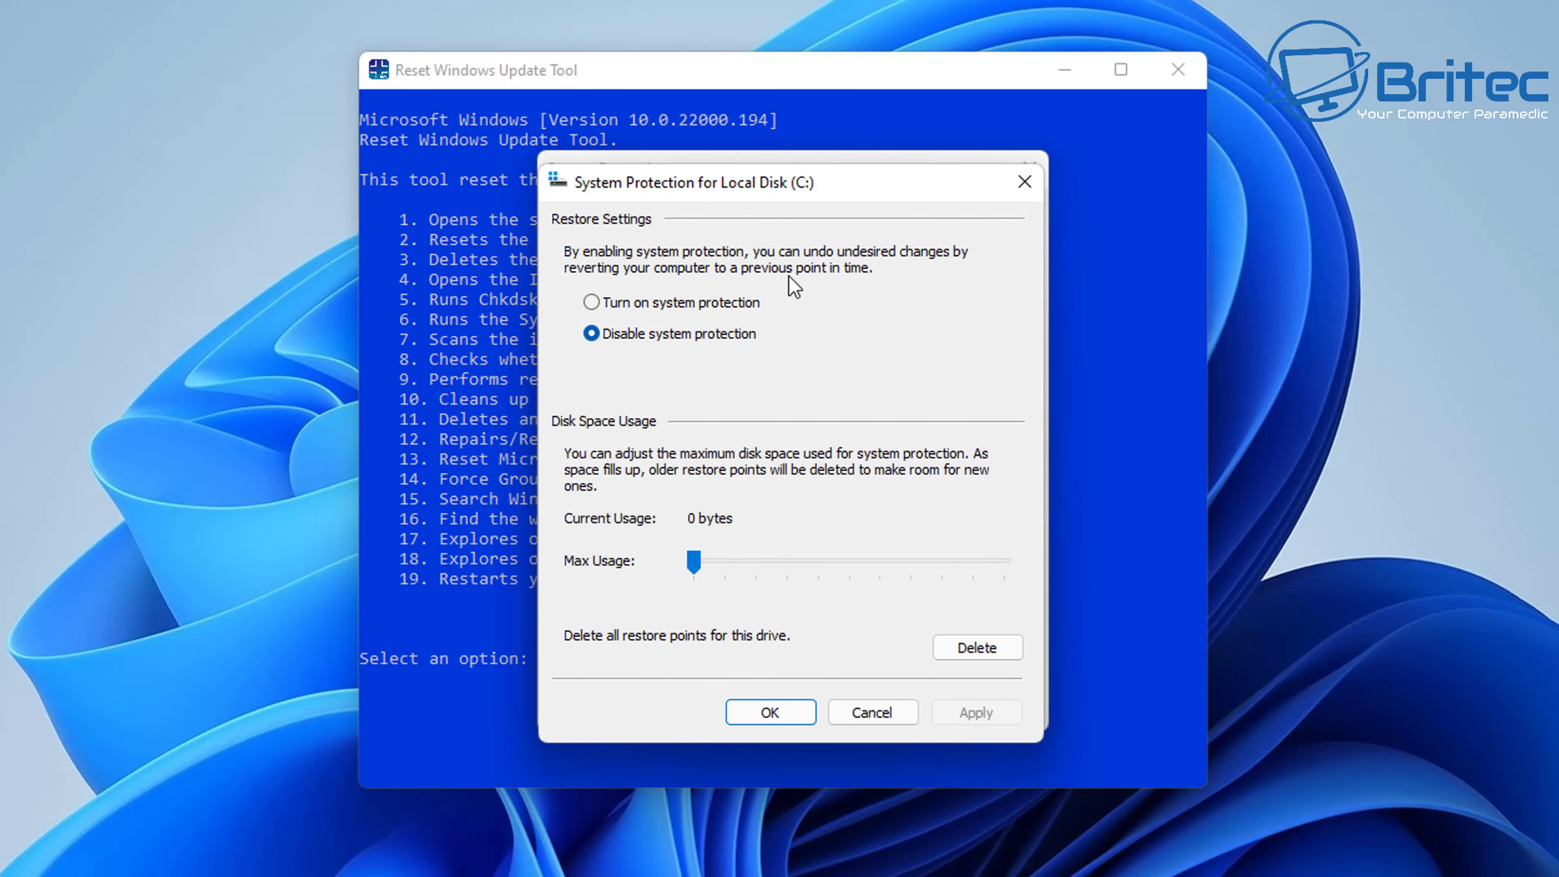
left_click(1022, 183)
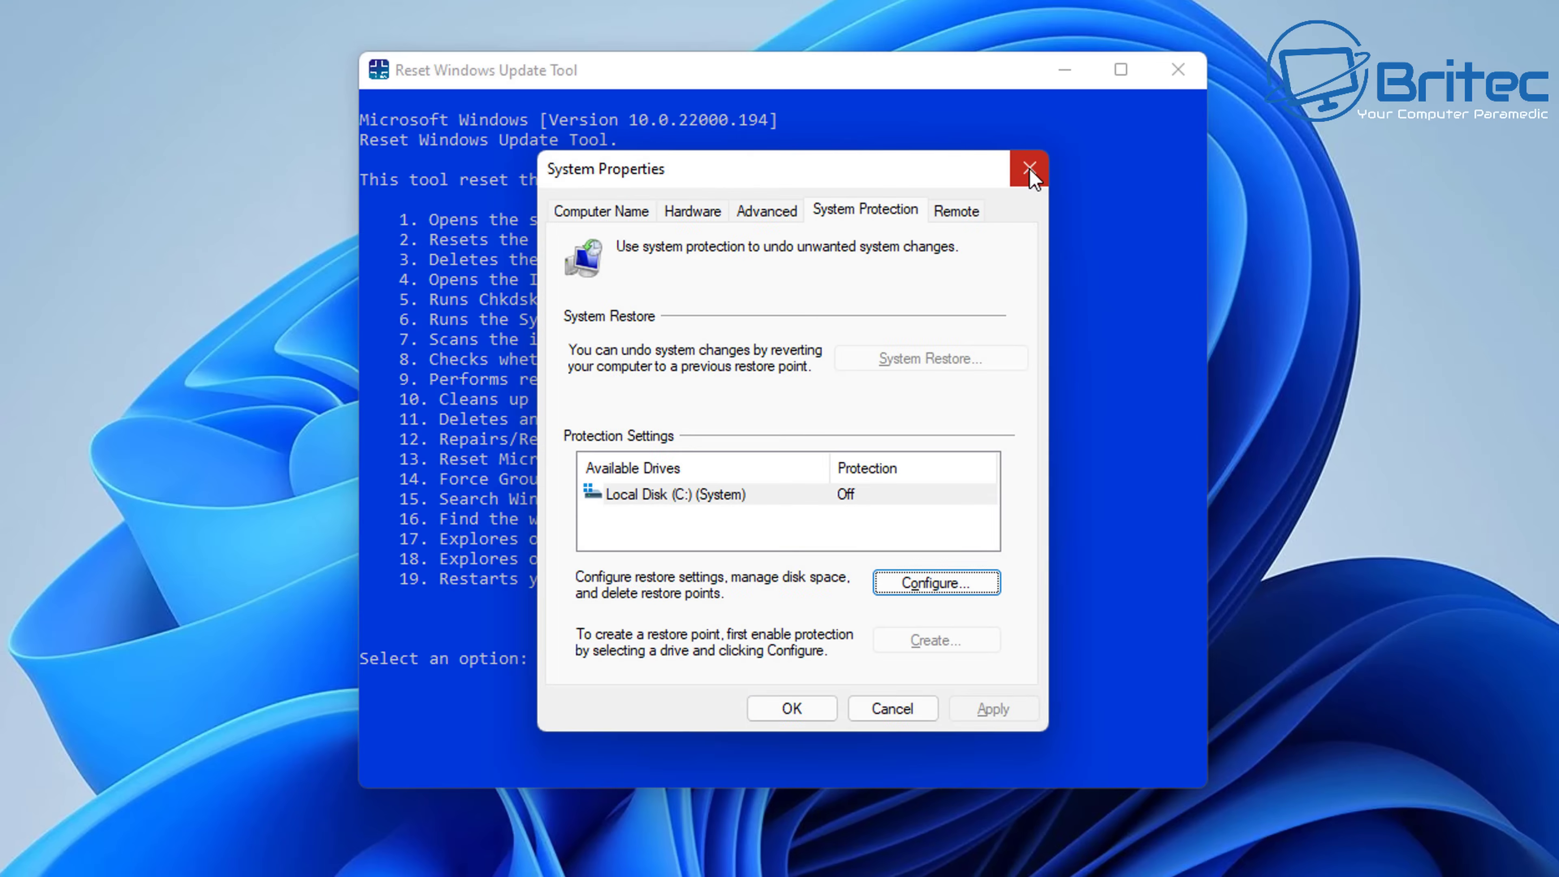
left_click(1030, 168)
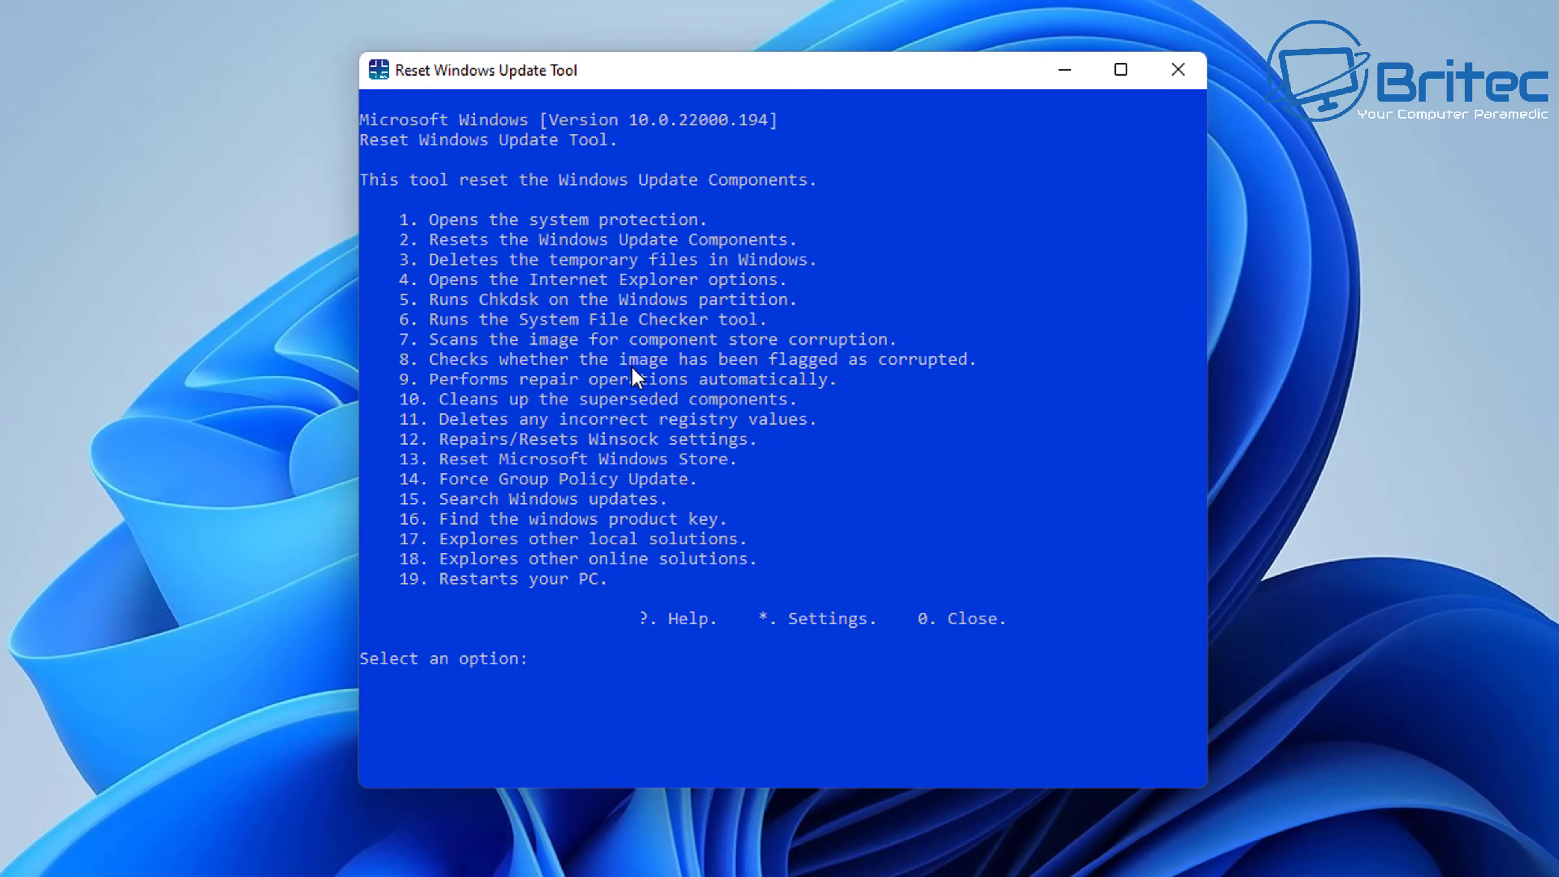
Run option 2 to reset the Windows Update components, then return to the menu.
left_click(575, 725)
type("2")
key("Return")
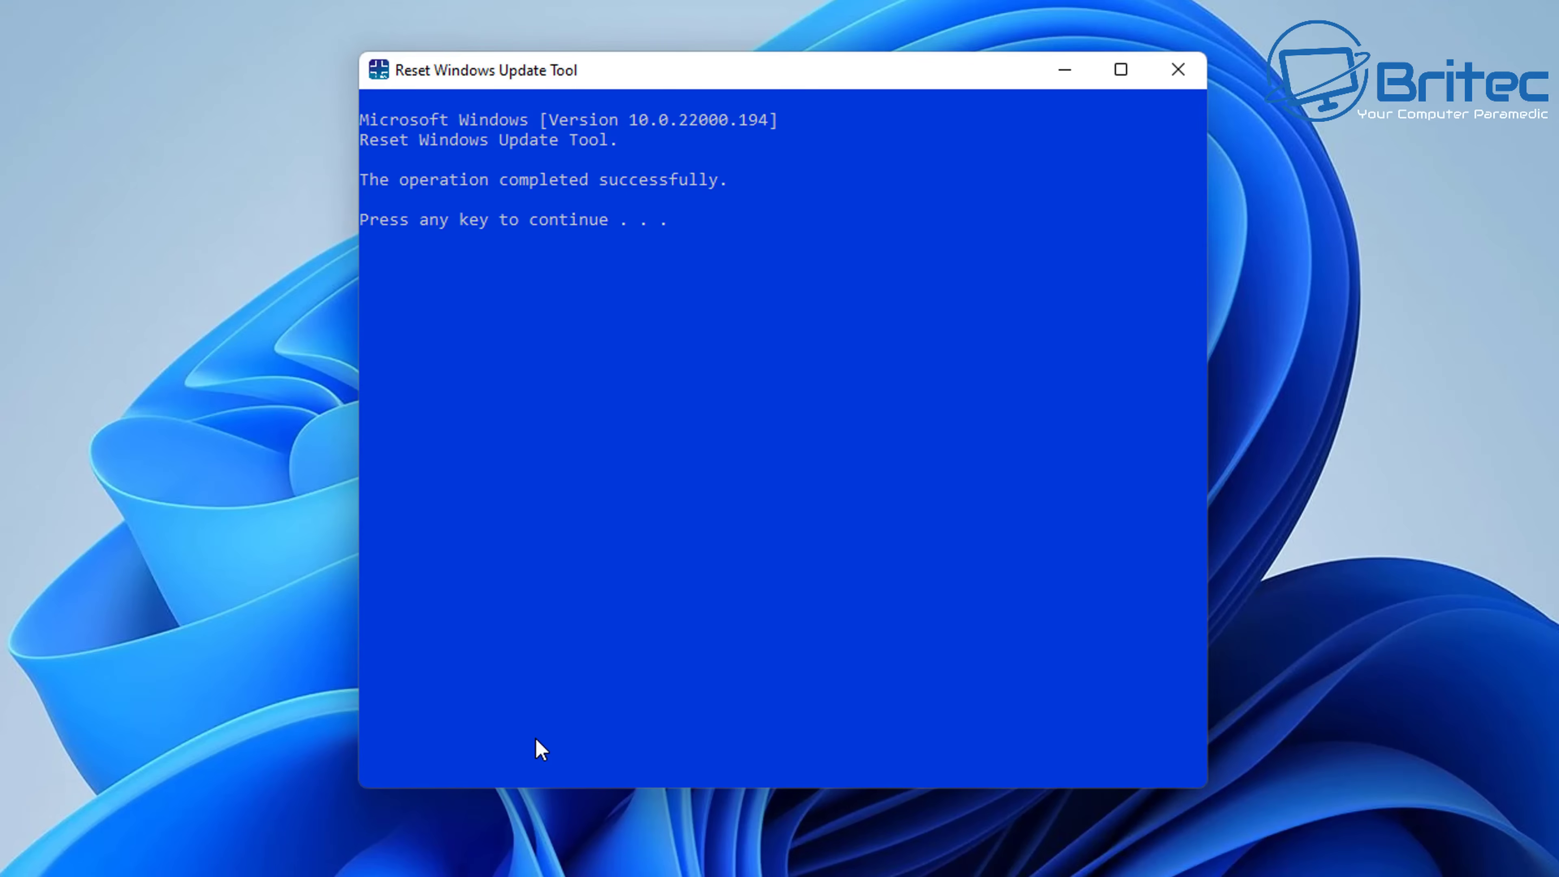
key("Return")
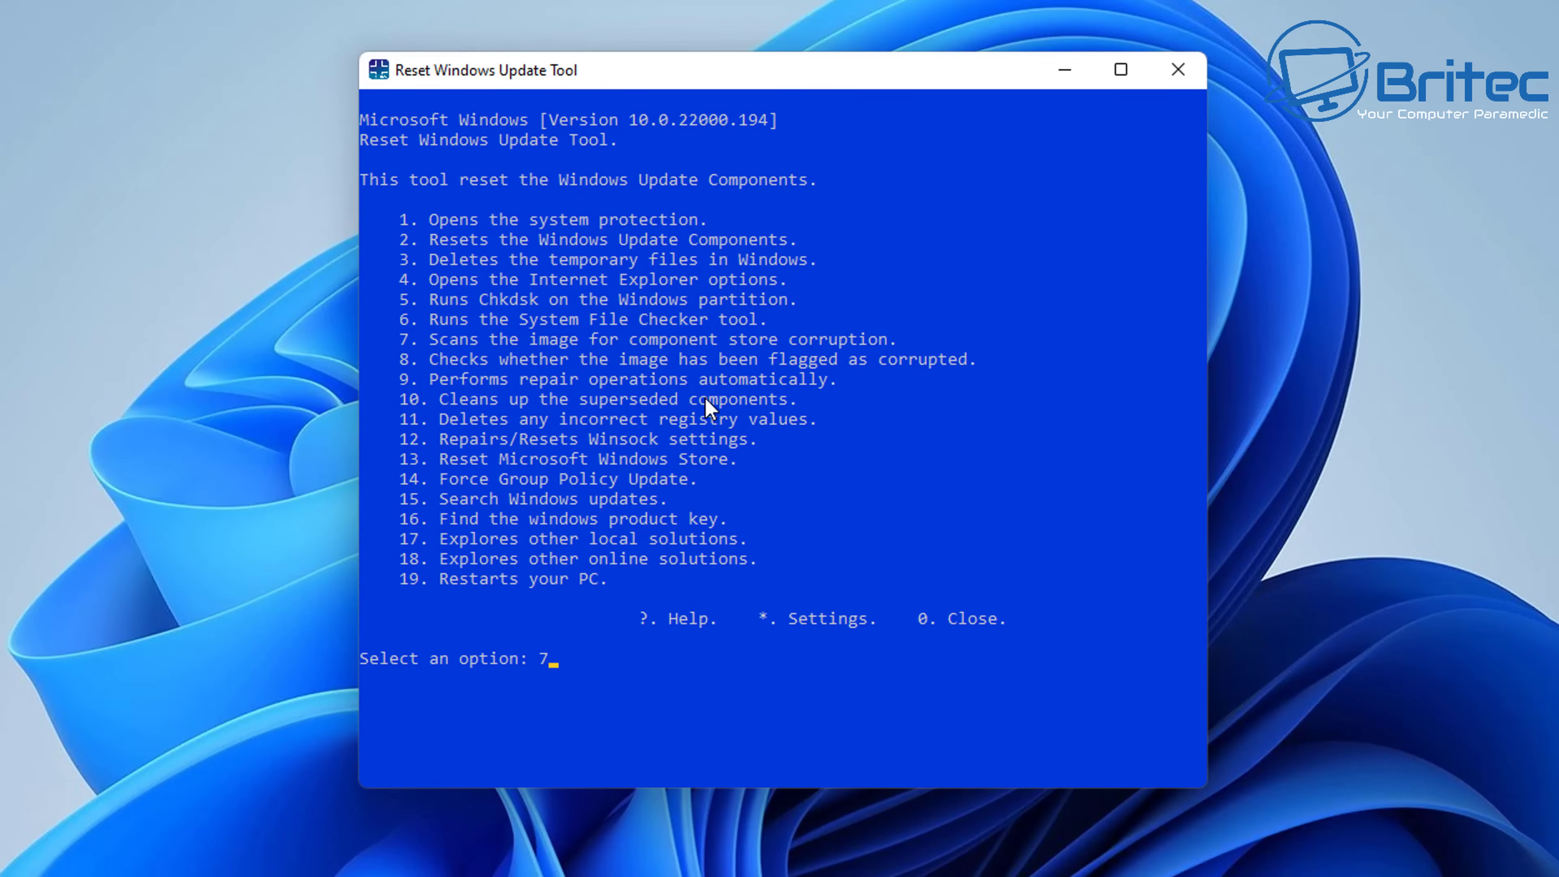
Run option 7, the DISM /ScanHealth check, which finds no corruption, then return.
type("7")
key("Return")
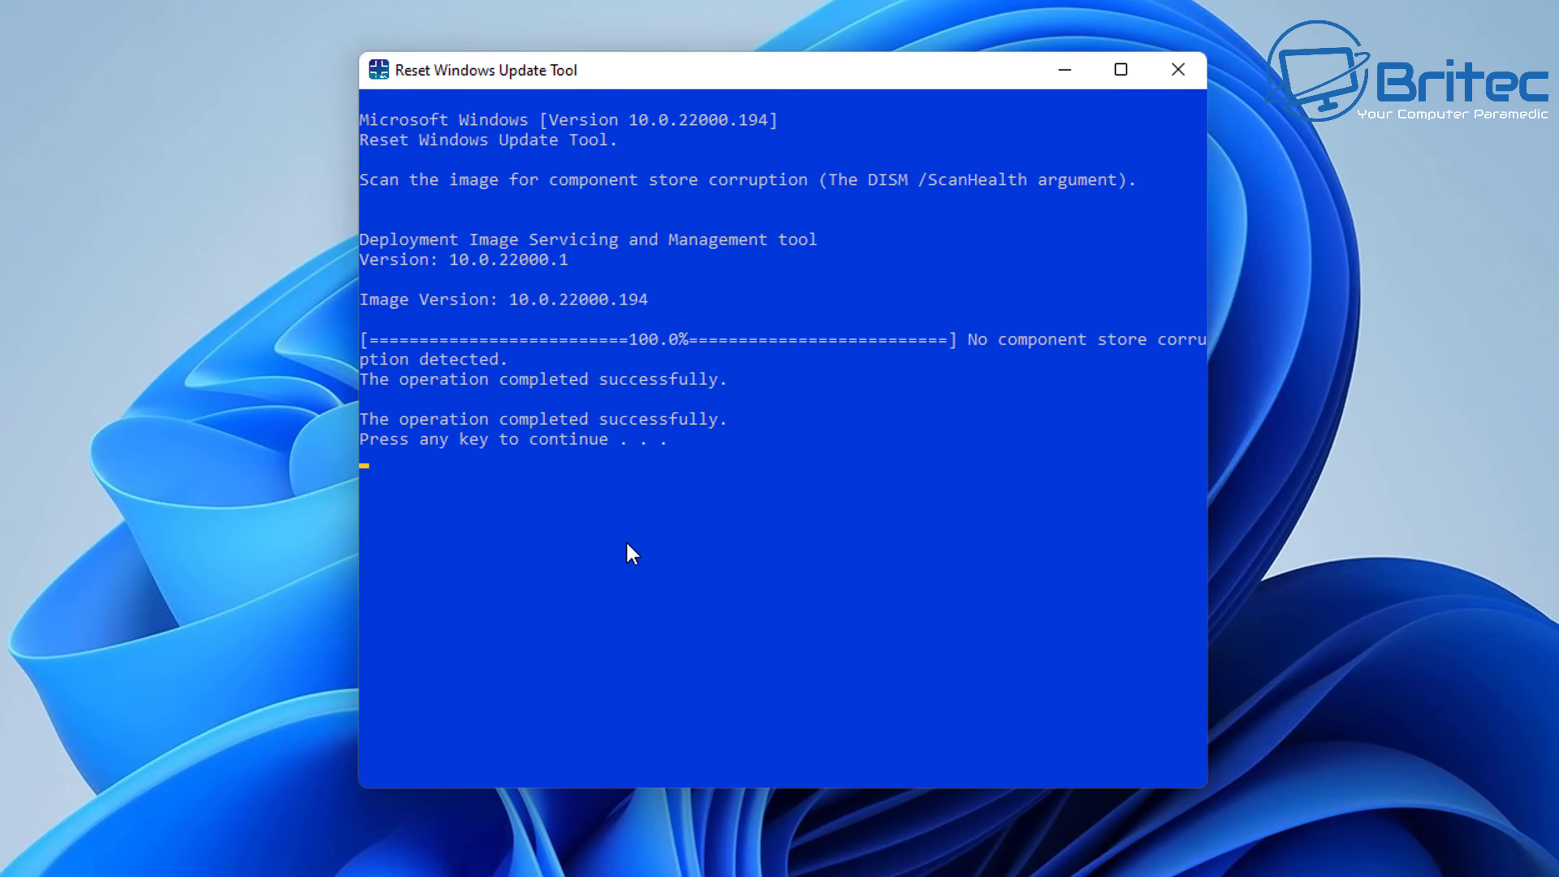
key("Return")
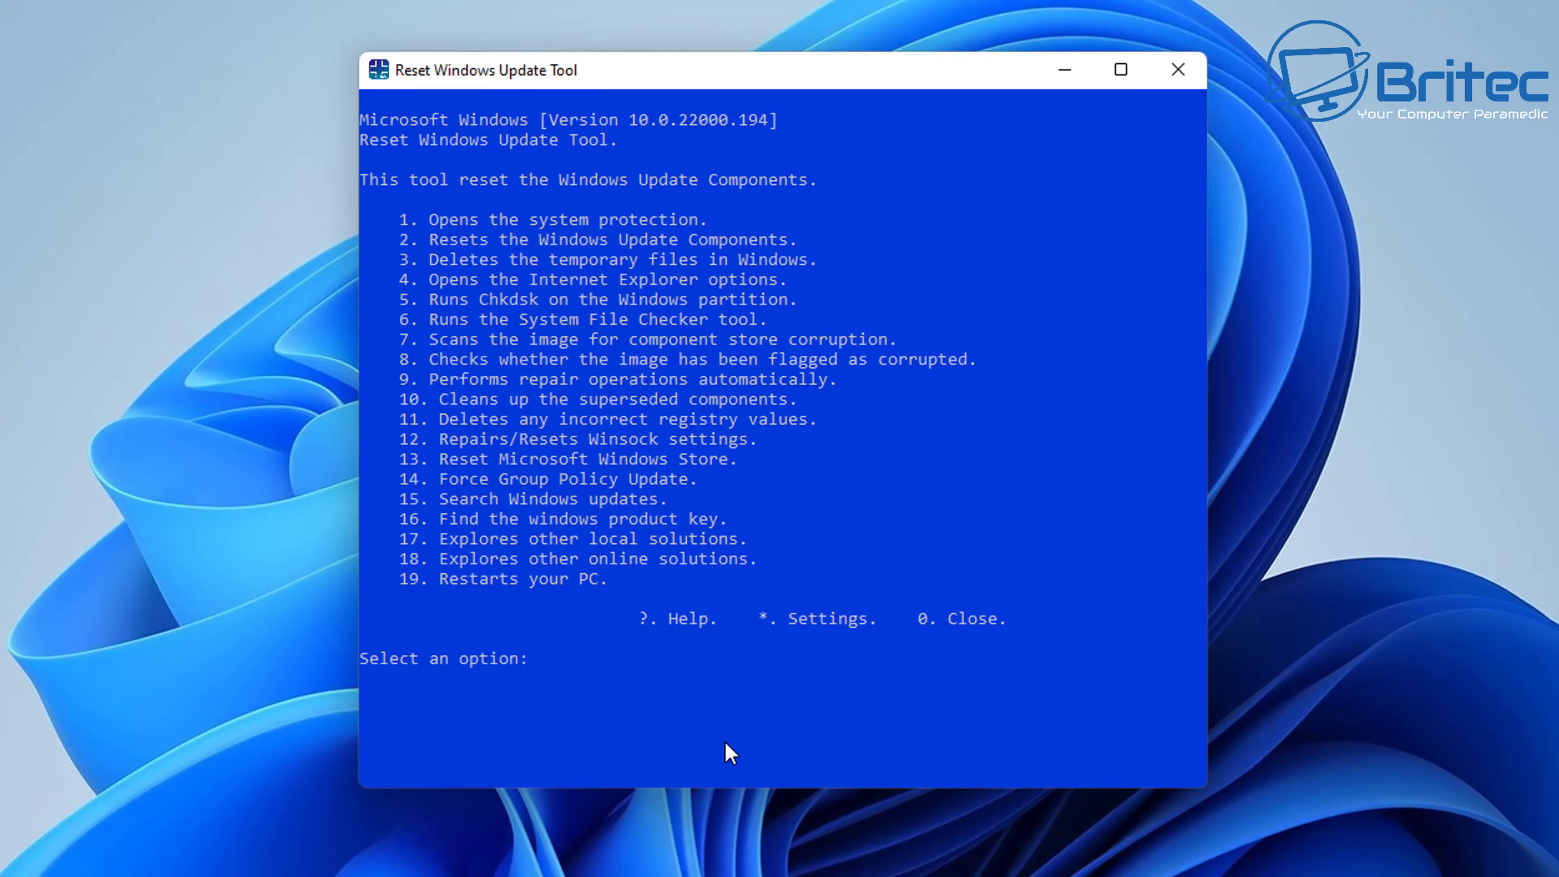
Run option 3 to delete temporary files, then option 13 to reset the Microsoft Store cache.
type("3")
key("Return")
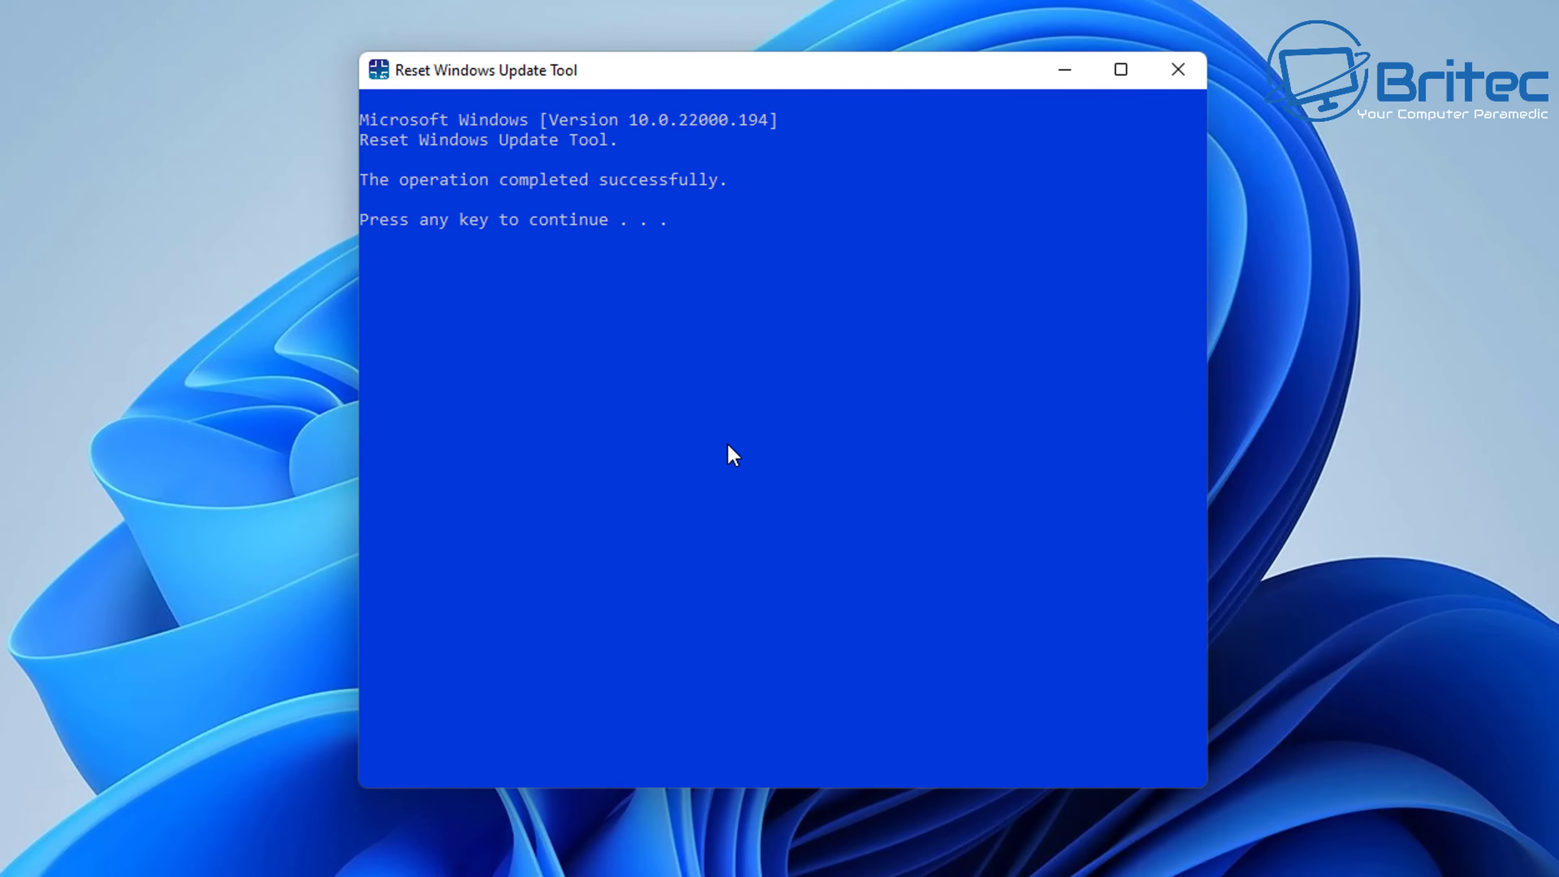
key("Return")
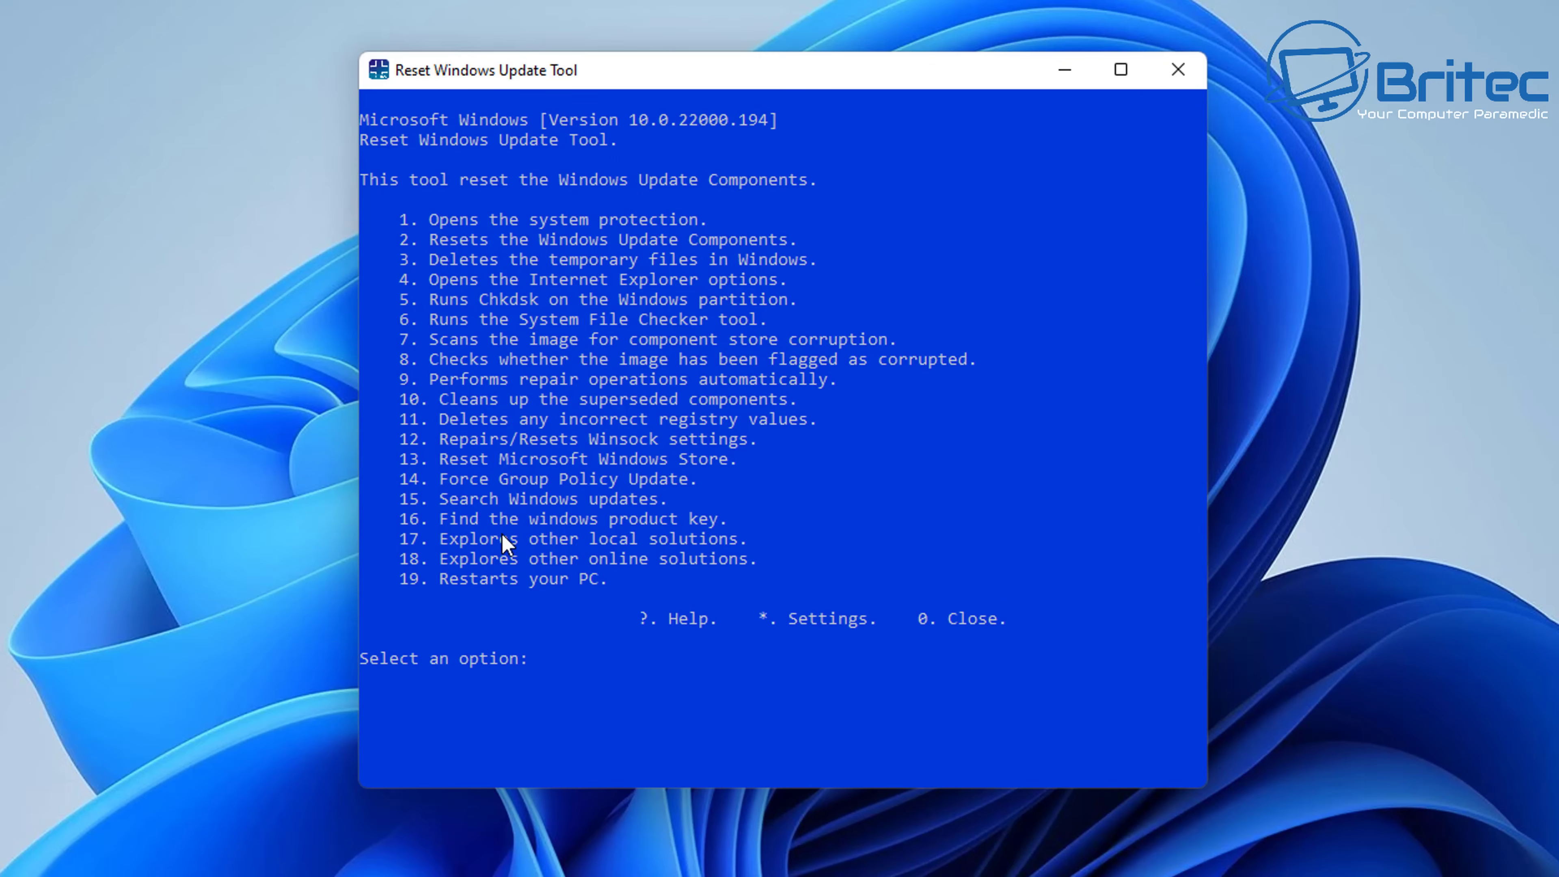
type("13")
key("Return")
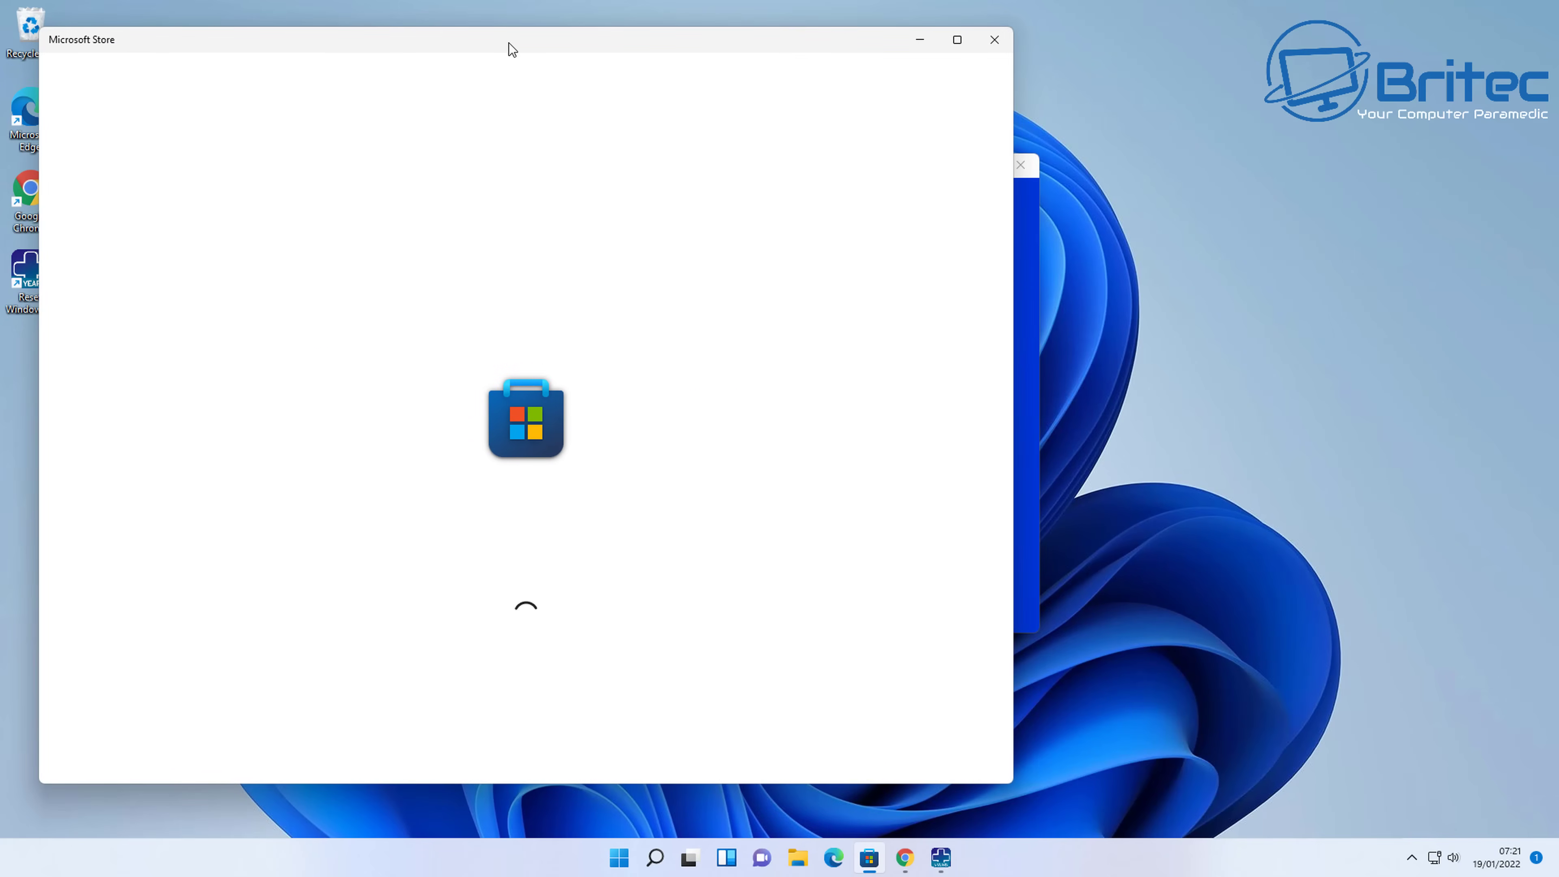
Move the relaunched Microsoft Store aside and close it once its Home page loads.
left_click_drag(509, 43, 707, 57)
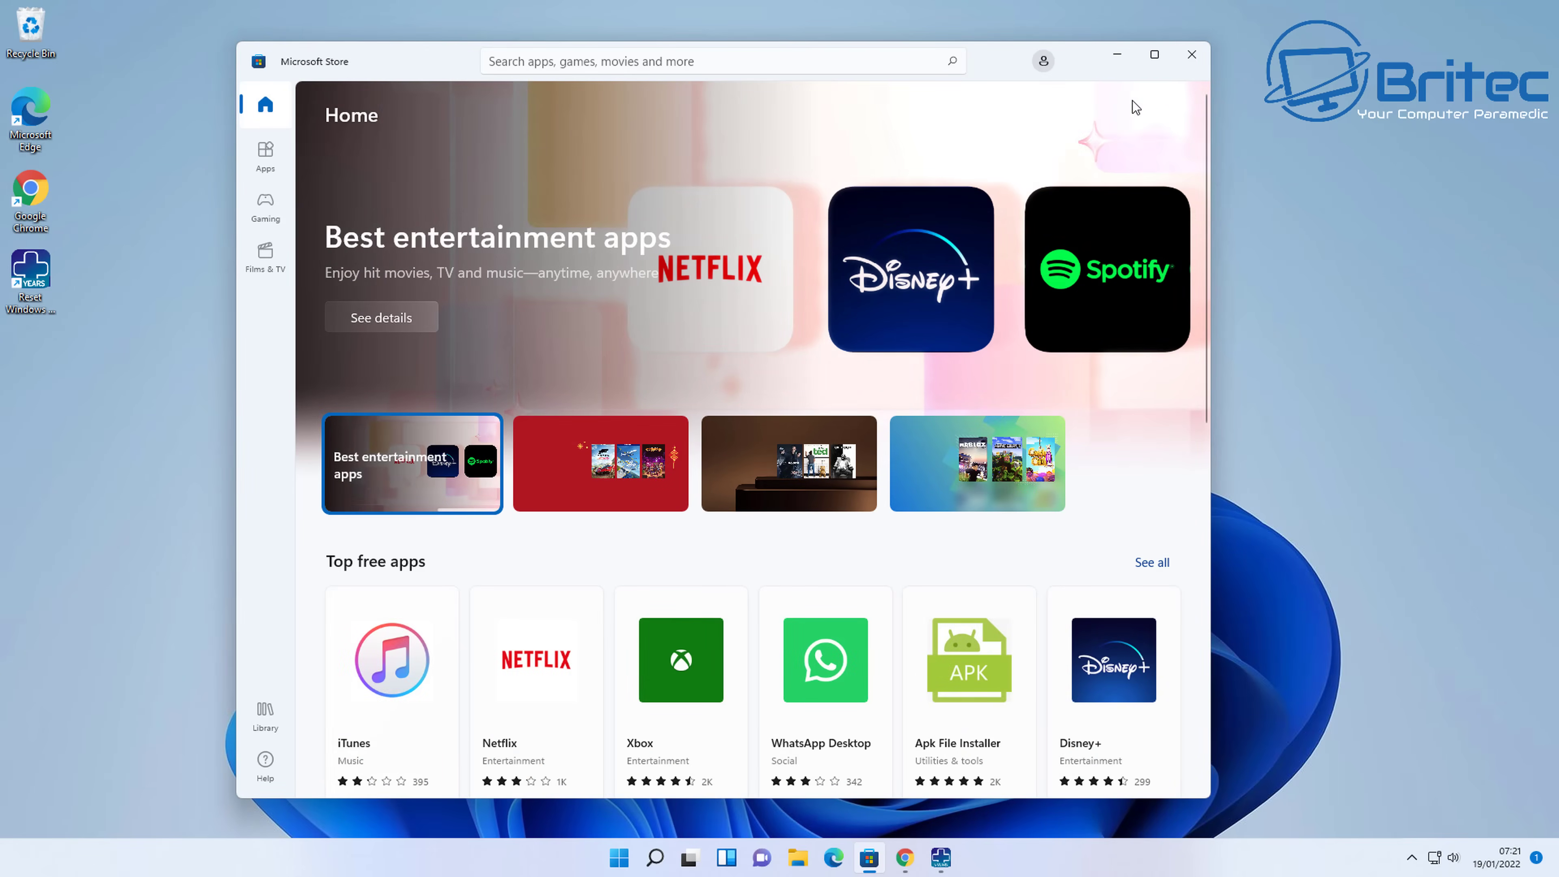
left_click(1194, 55)
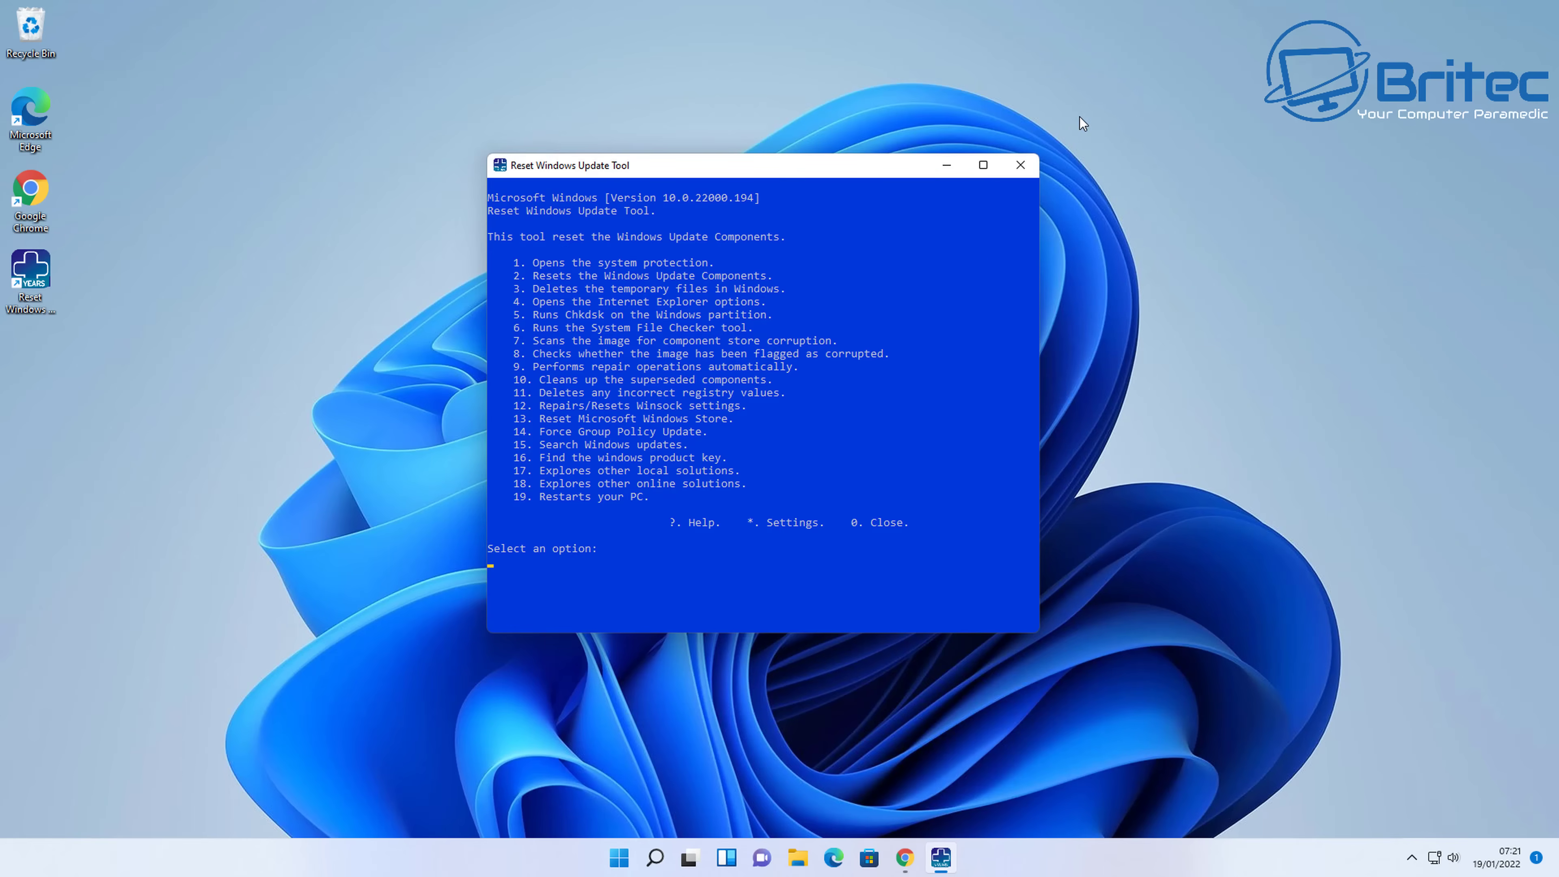
Close the repair tool window and launch Control Panel by searching for 'control'.
left_click(1020, 165)
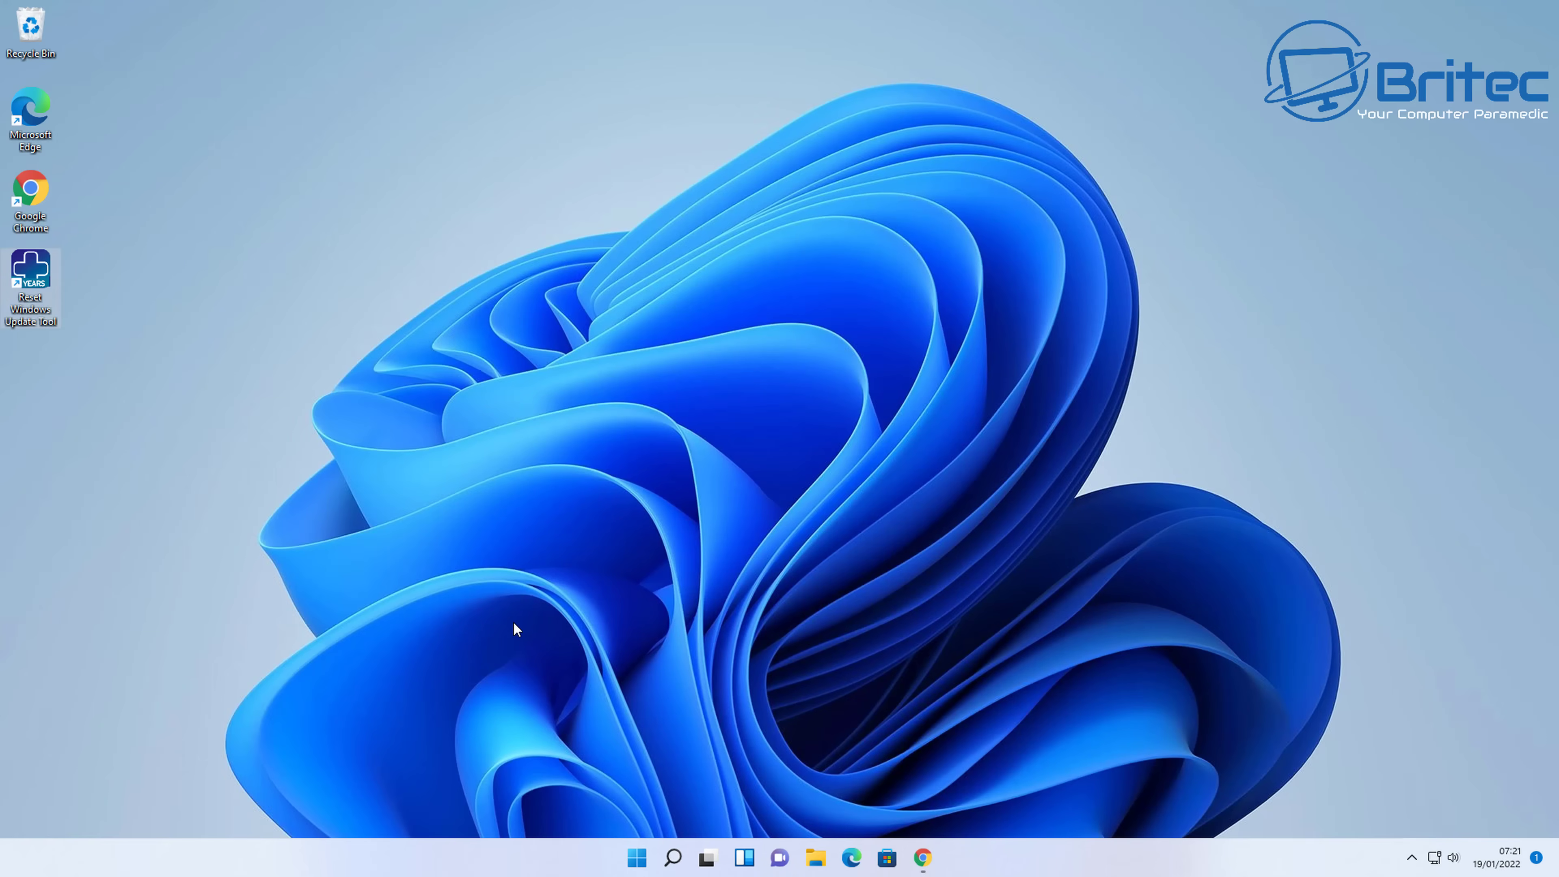
left_click(674, 858)
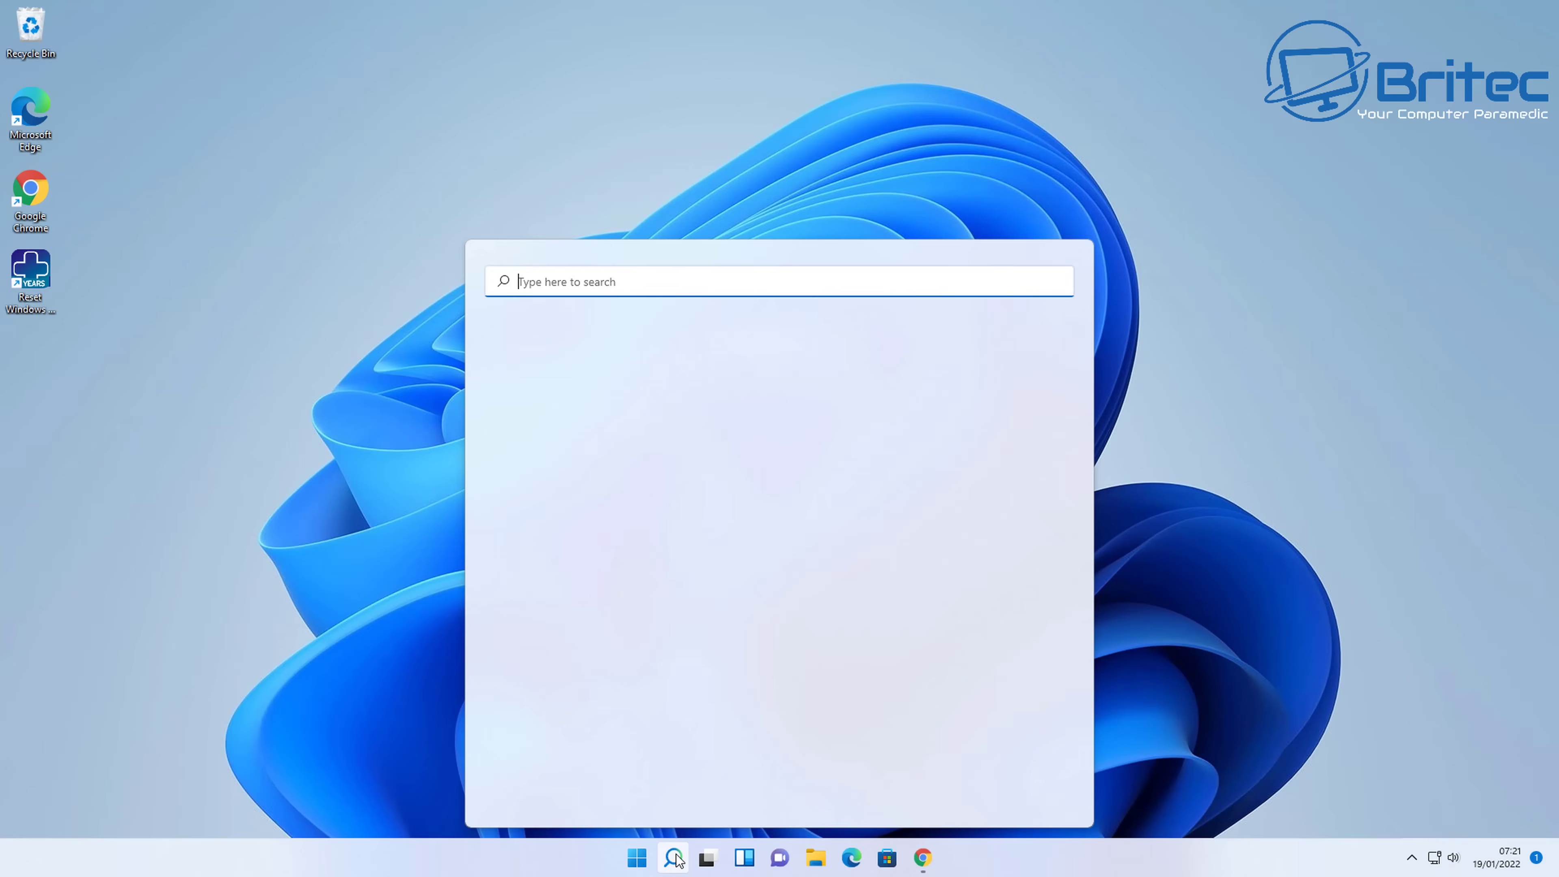
type("cont")
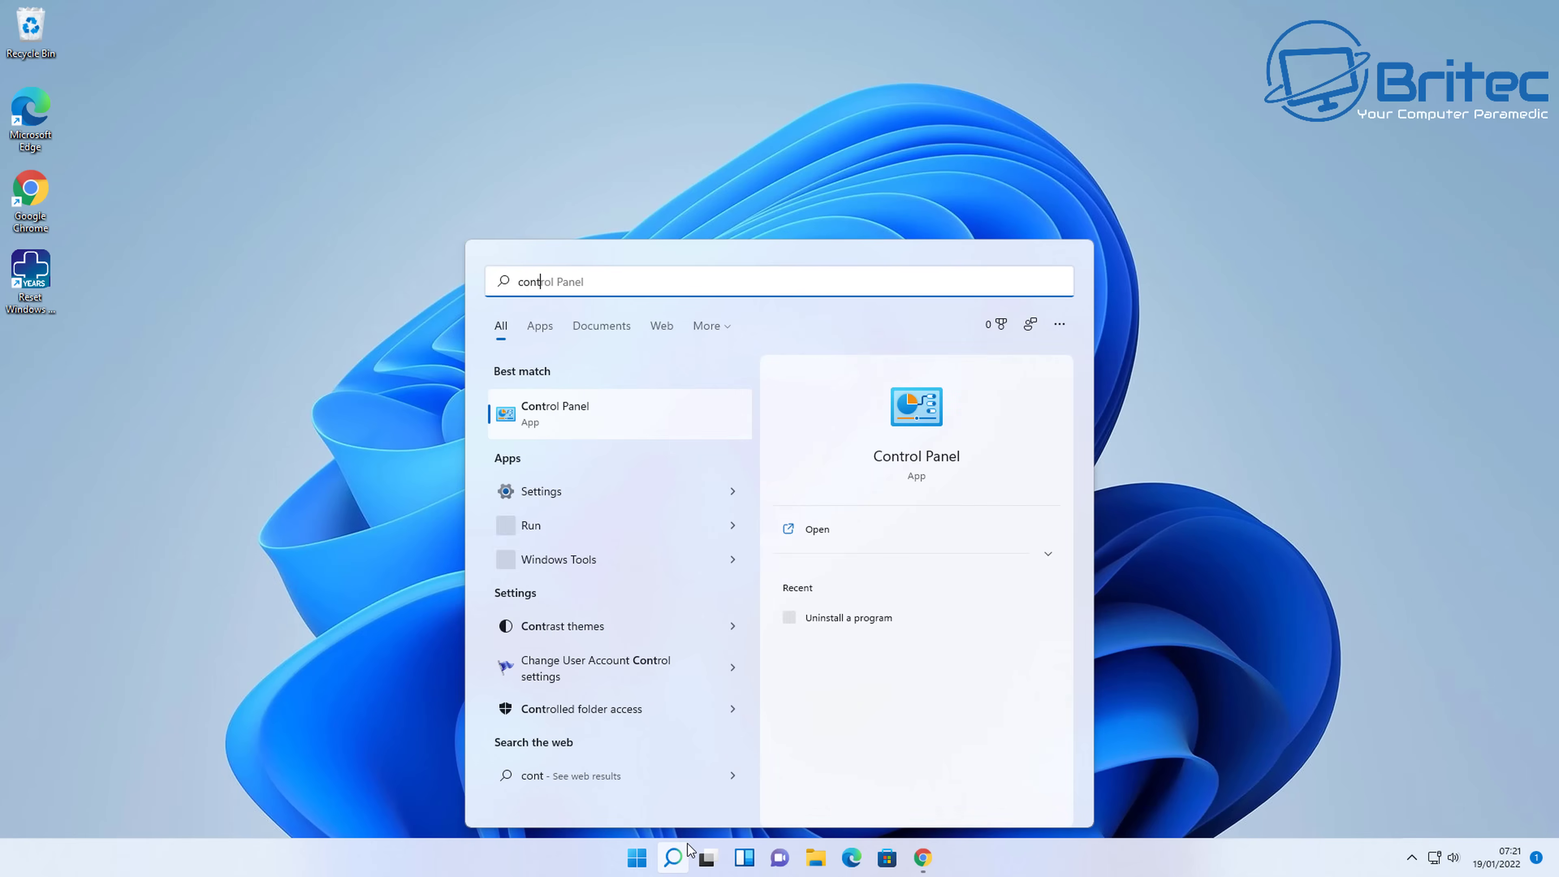
type("rol")
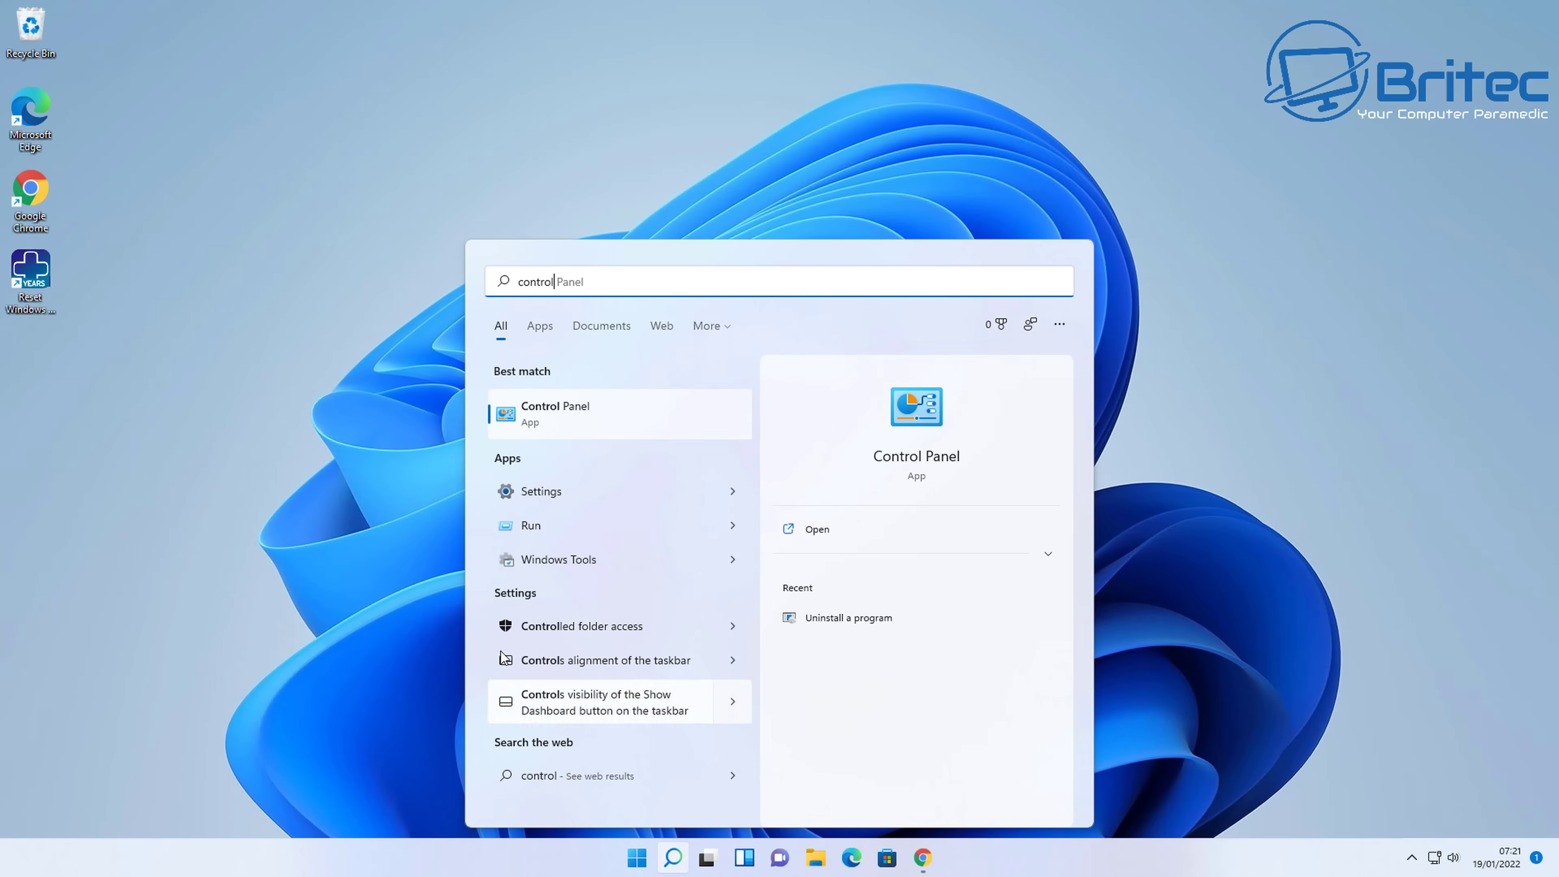
left_click(562, 416)
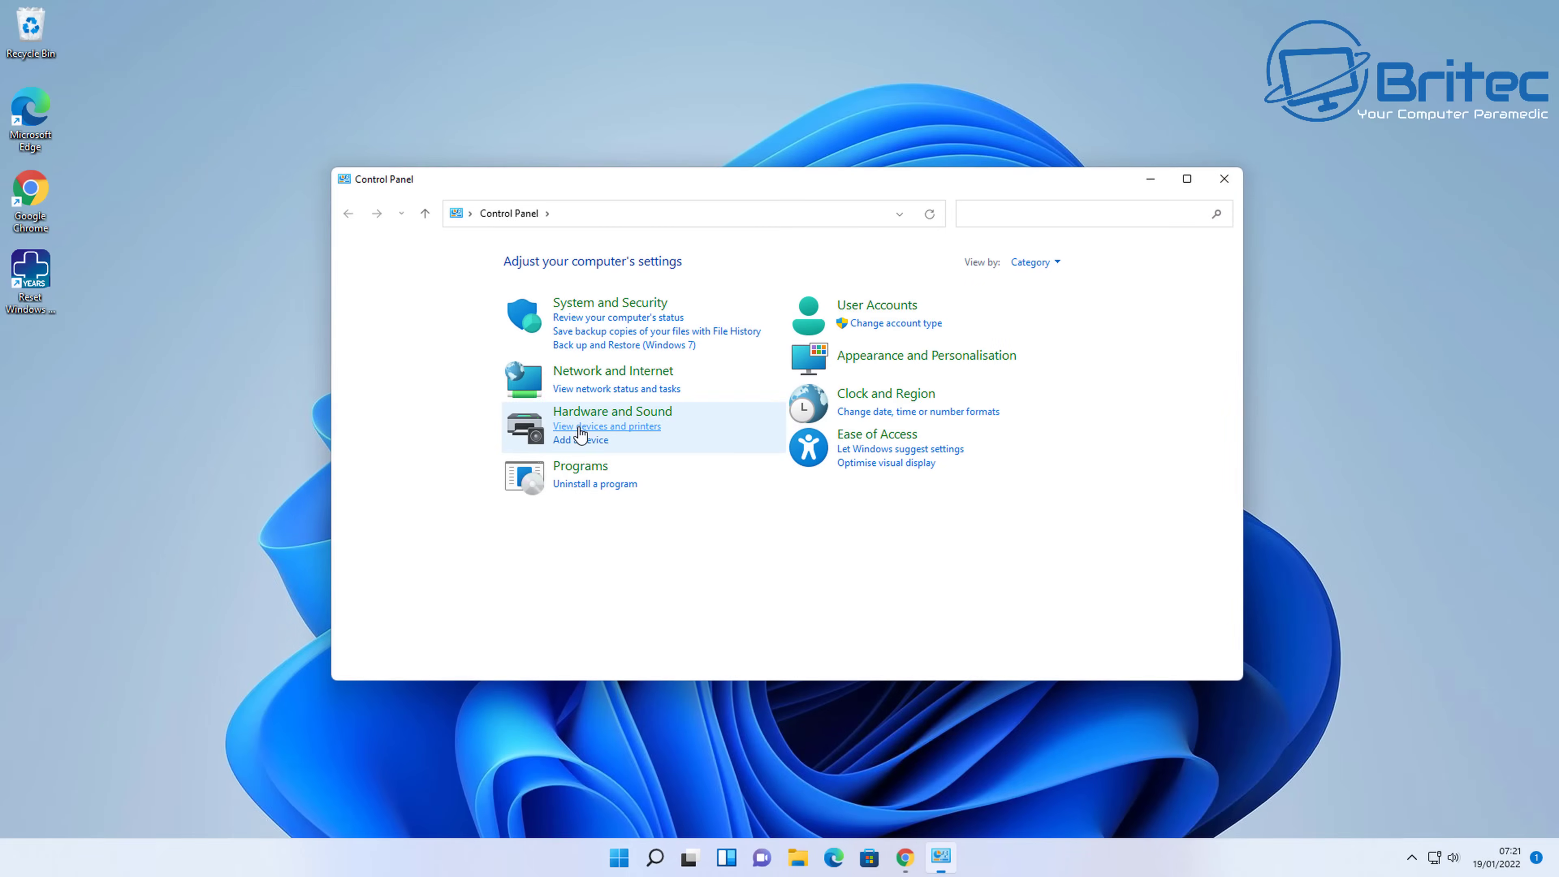
Open Uninstall a program, select Reset Windows Update Tool 11.0.0.9, then close Programs and Features.
left_click(598, 490)
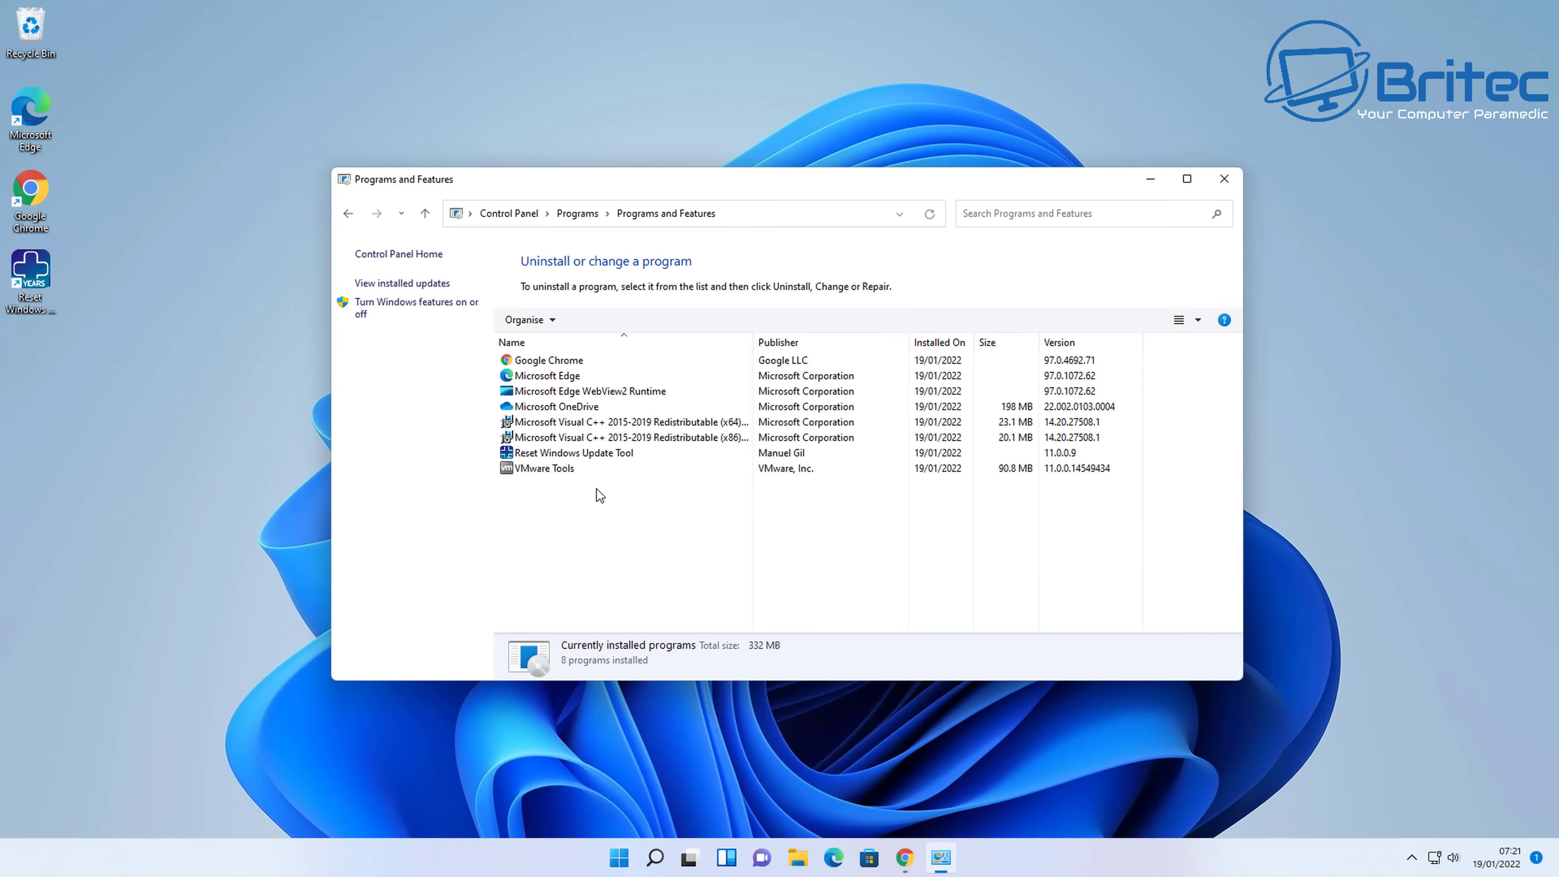
left_click(577, 454)
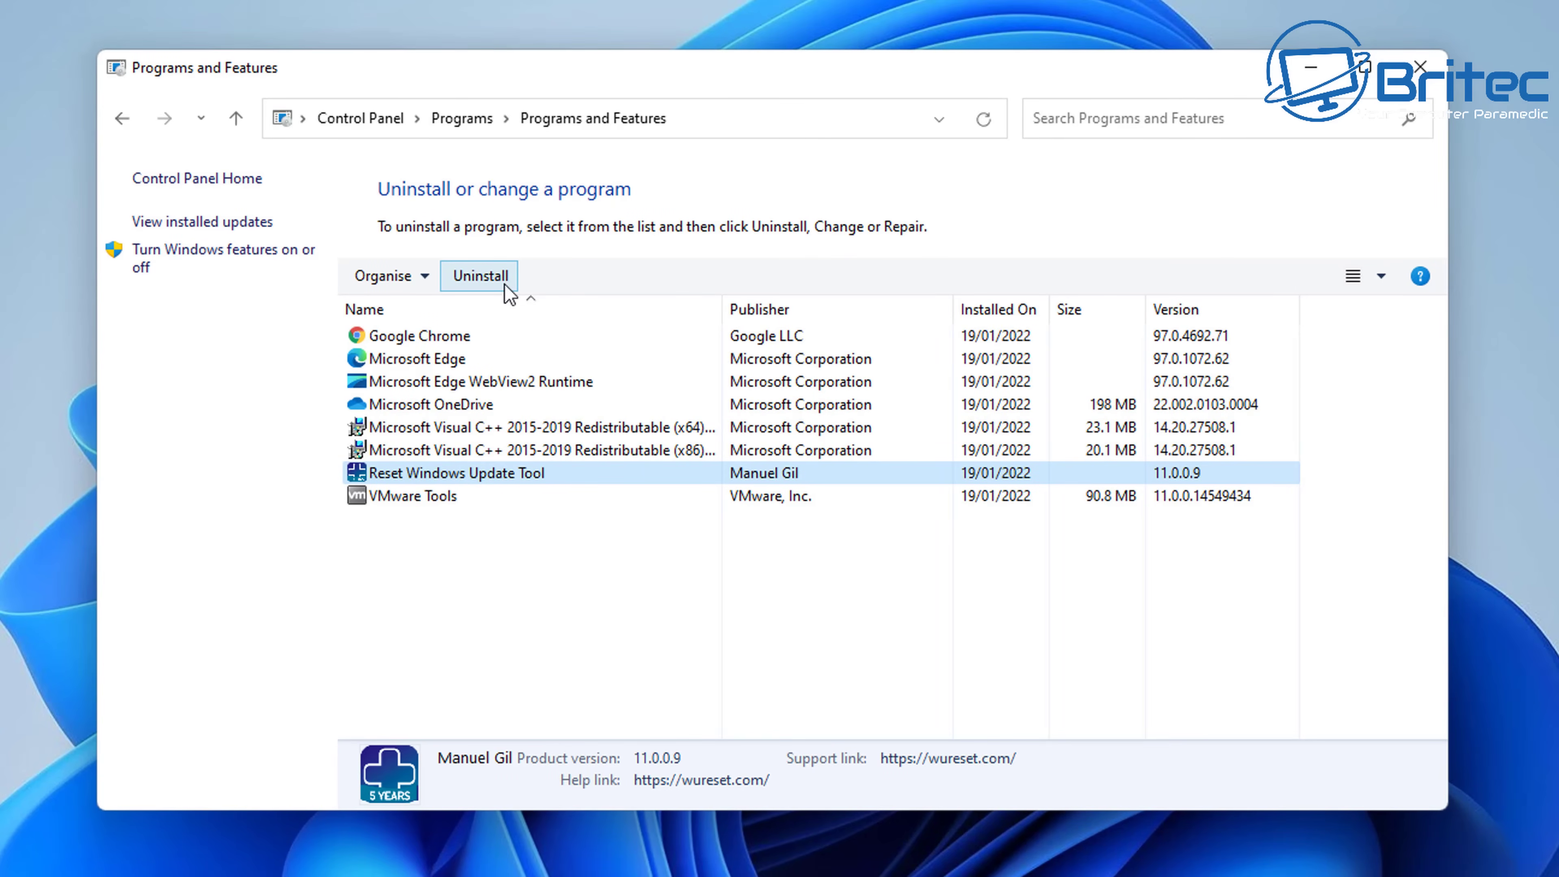
left_click(1416, 67)
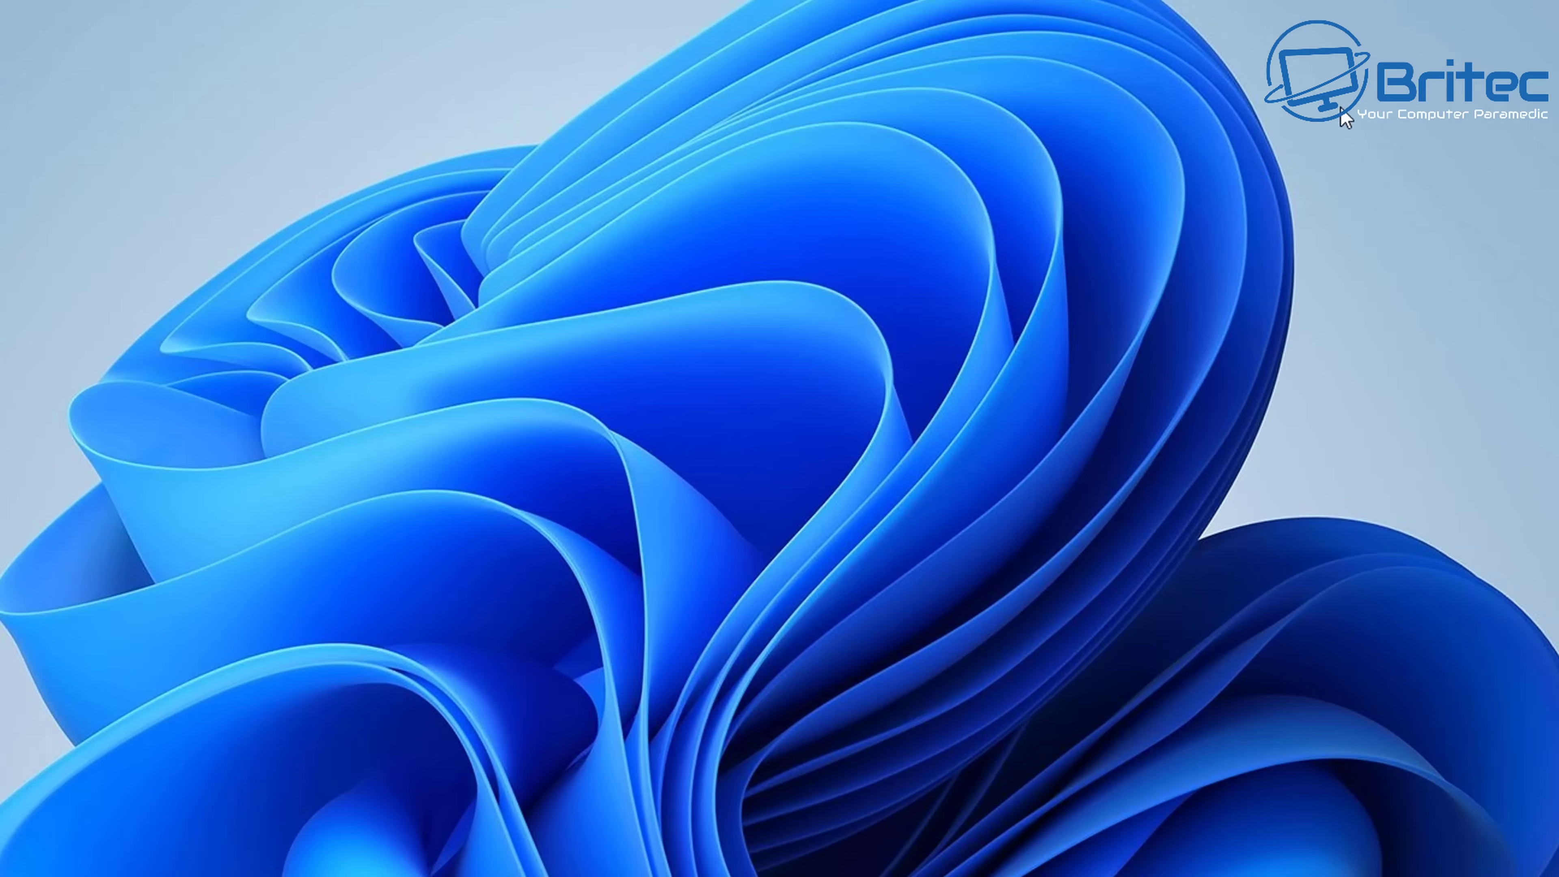